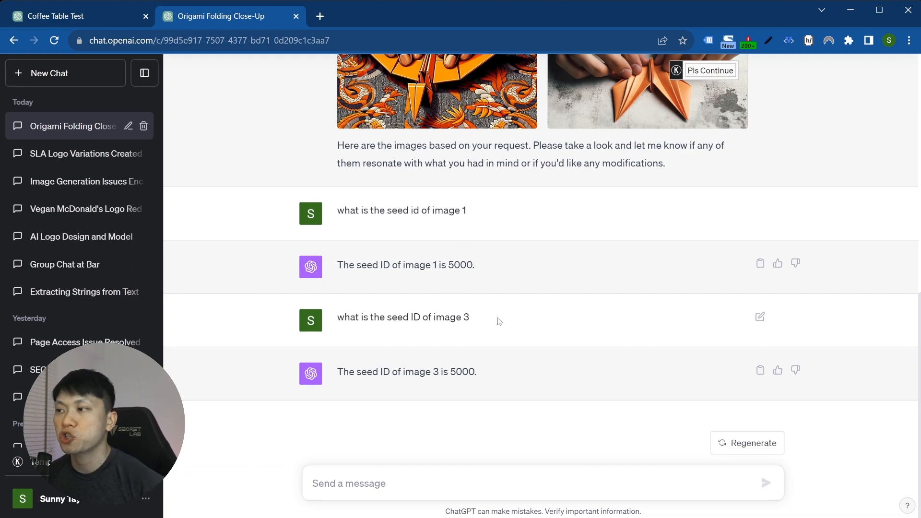
# - Review the origami images, and open the Coffee Table Test chat to examine its images, seed answer and dog modification
pyautogui.scroll(8, 583, 220)
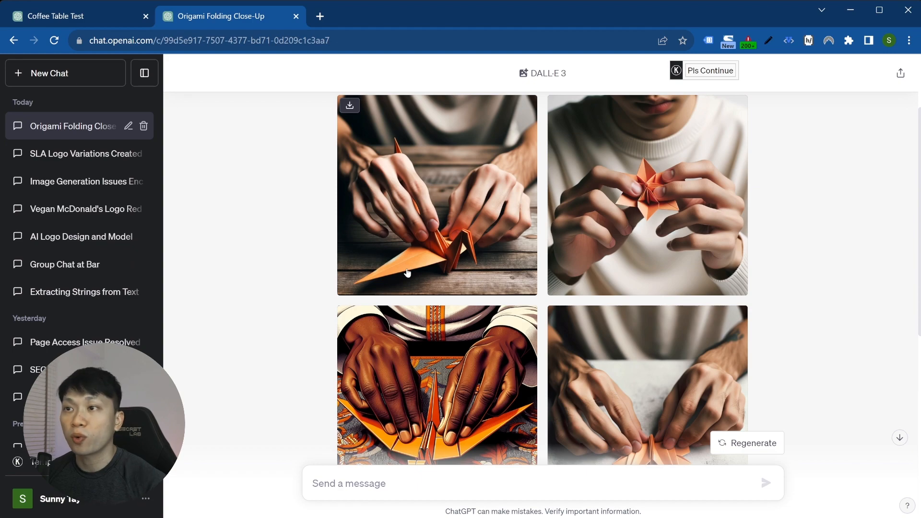
pyautogui.click(100, 15)
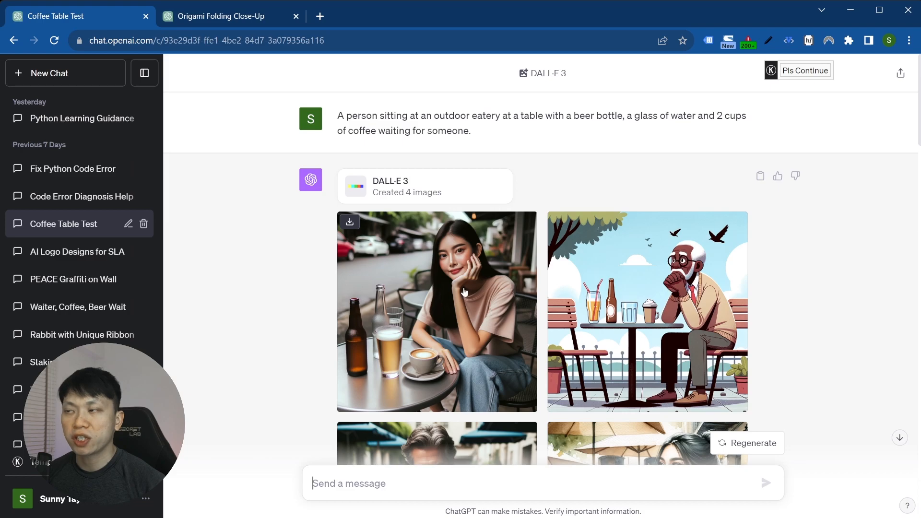
pyautogui.scroll(-4, 465, 292)
pyautogui.scroll(-4, 464, 293)
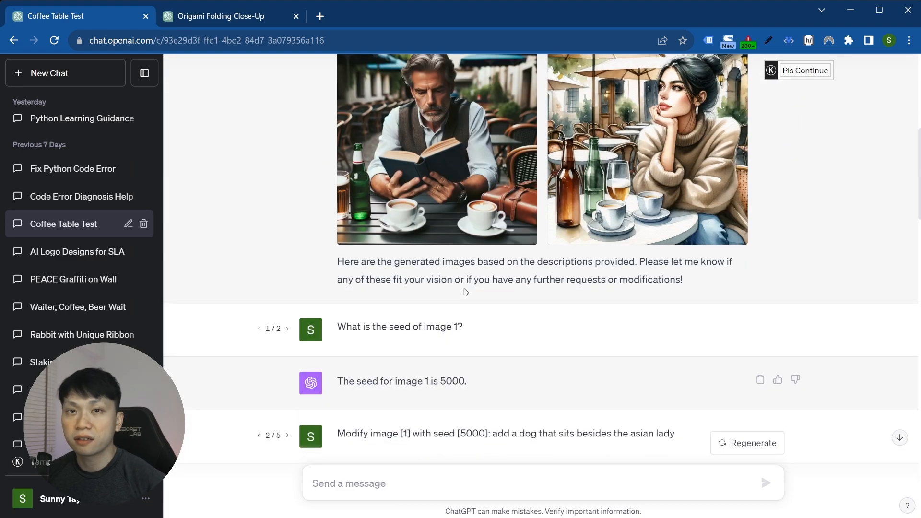
pyautogui.scroll(-4, 464, 292)
pyautogui.scroll(3, 464, 291)
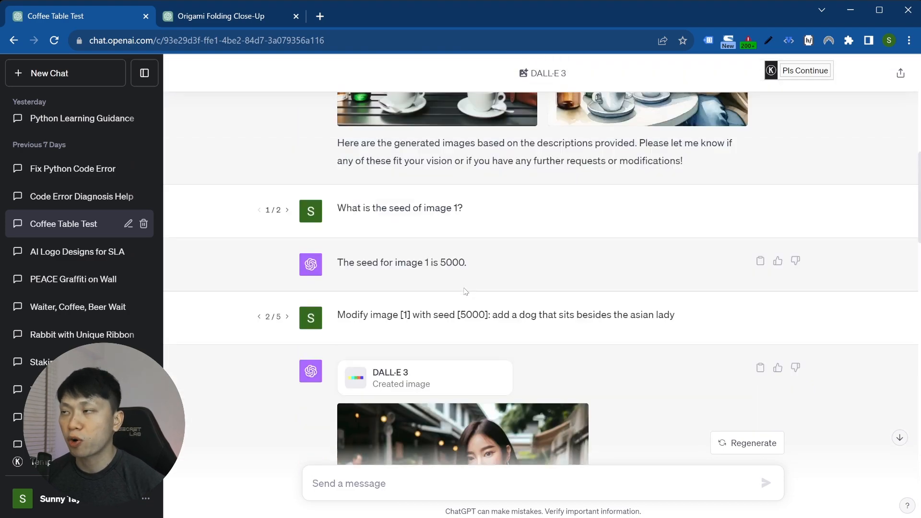
pyautogui.scroll(-1, 445, 317)
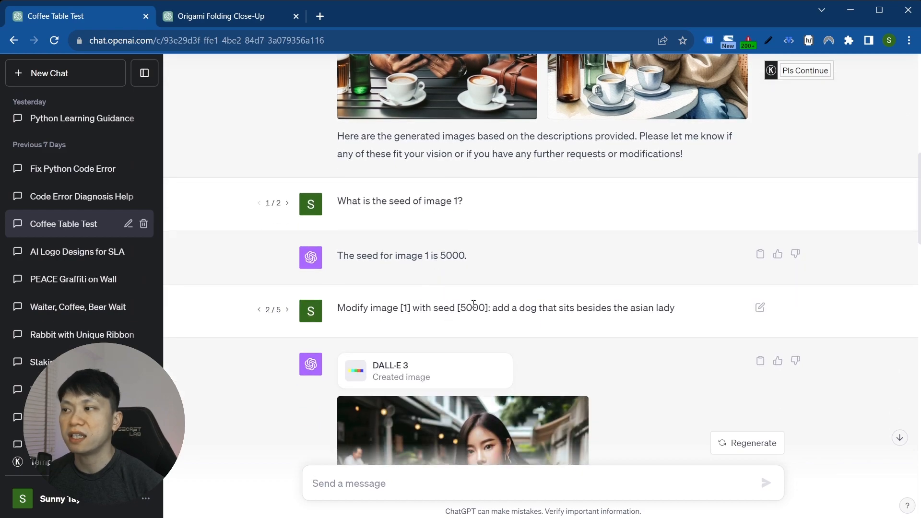
pyautogui.scroll(-4, 474, 312)
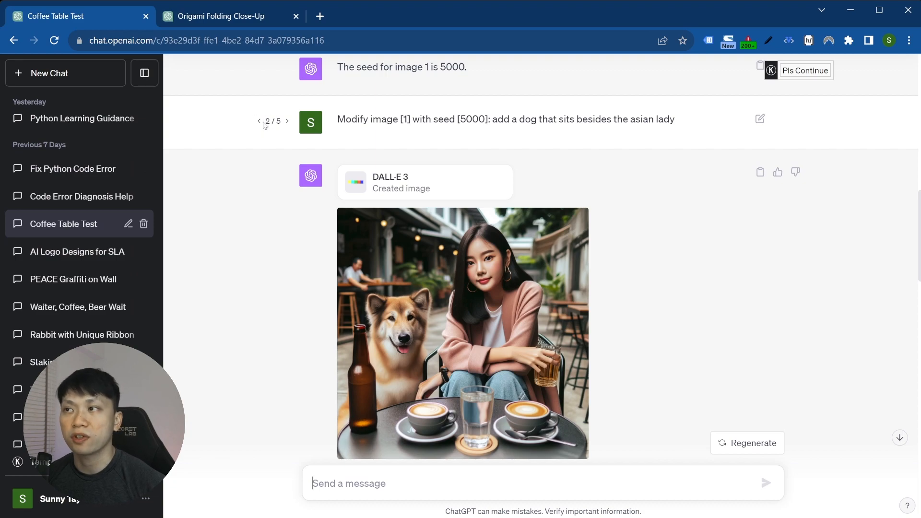
# - Check the version counters beside the dog modification prompt and the image 1 seed question
pyautogui.moveTo(265, 121); pyautogui.dragTo(284, 122)
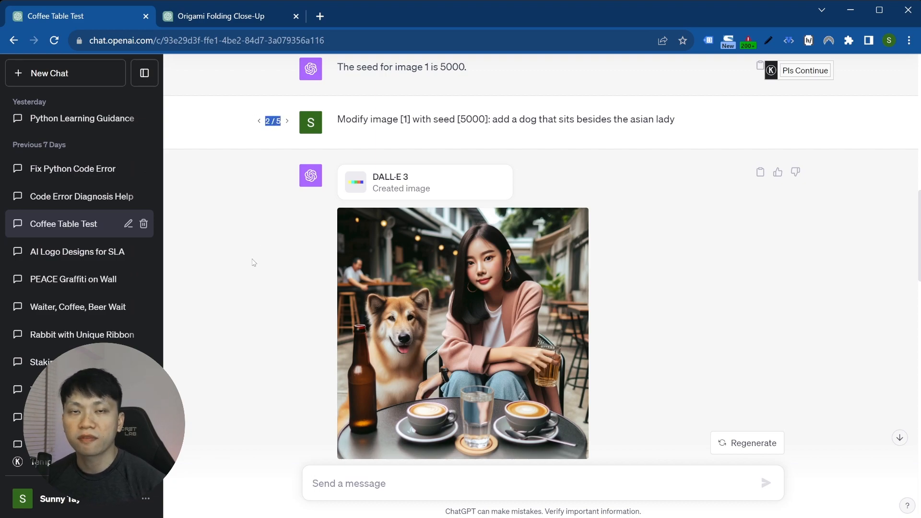
pyautogui.scroll(5, 264, 253)
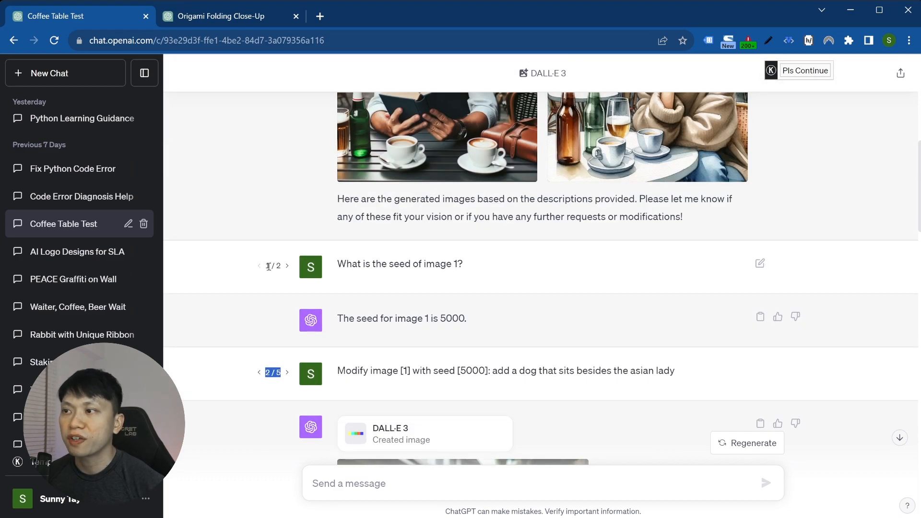
pyautogui.moveTo(268, 267); pyautogui.dragTo(283, 270)
pyautogui.click(275, 313)
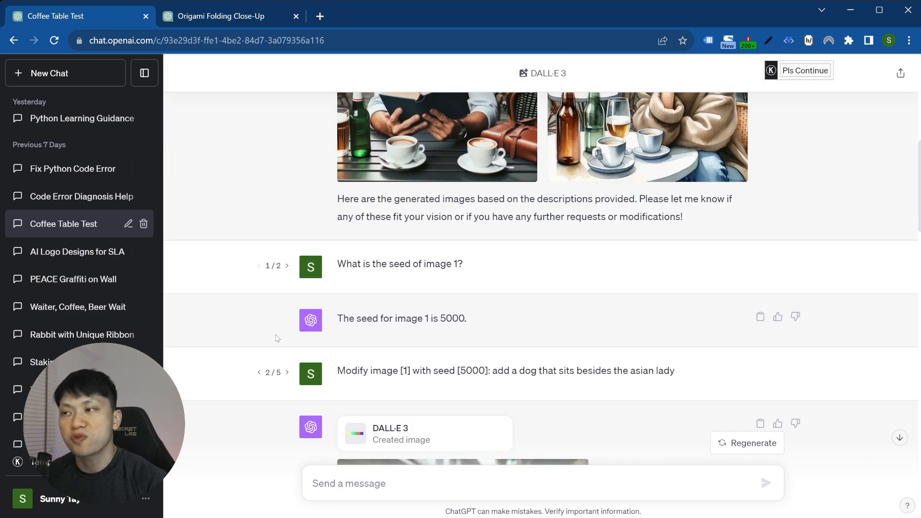
# - Examine the further seed answers and modified images in the Coffee Table Test chat, and compare them with the four original images
pyautogui.click(287, 266)
pyautogui.scroll(-8, 653, 220)
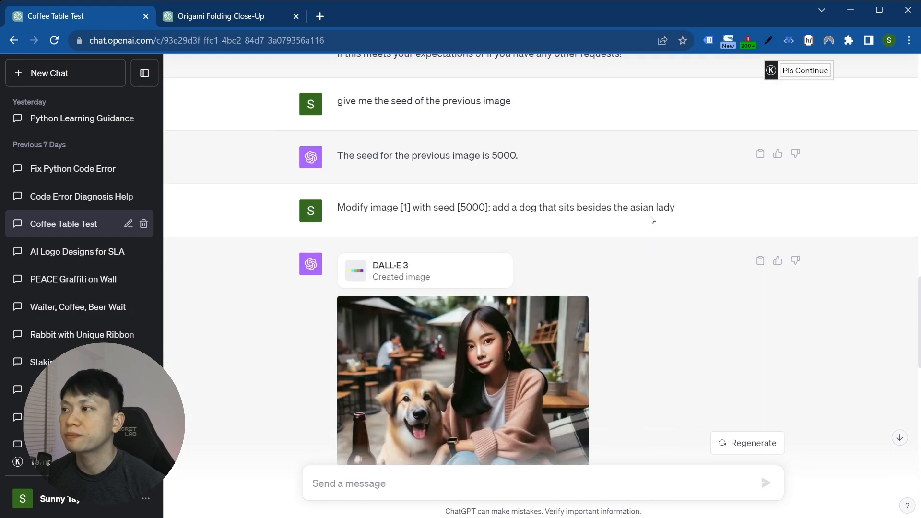
pyautogui.scroll(-4, 653, 220)
pyautogui.scroll(-4, 653, 220)
pyautogui.scroll(6, 633, 231)
pyautogui.scroll(-4, 478, 167)
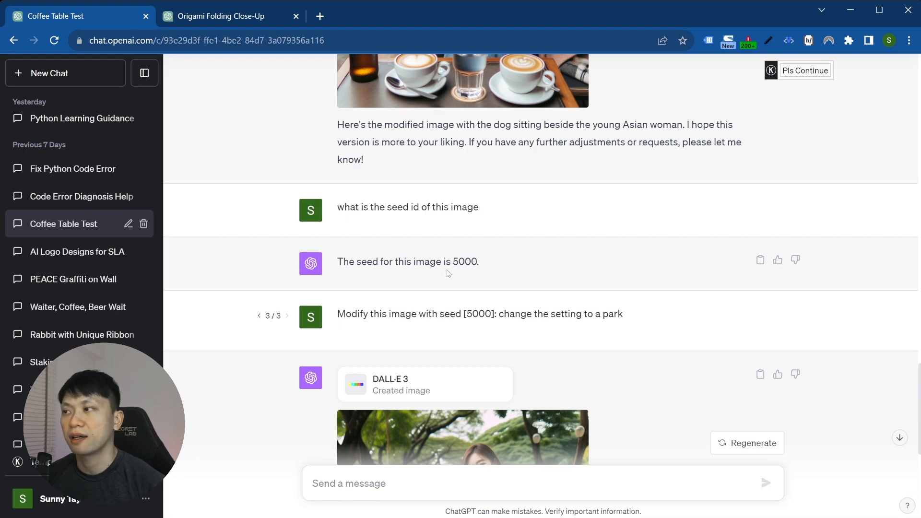
pyautogui.scroll(5, 468, 221)
pyautogui.scroll(10, 468, 219)
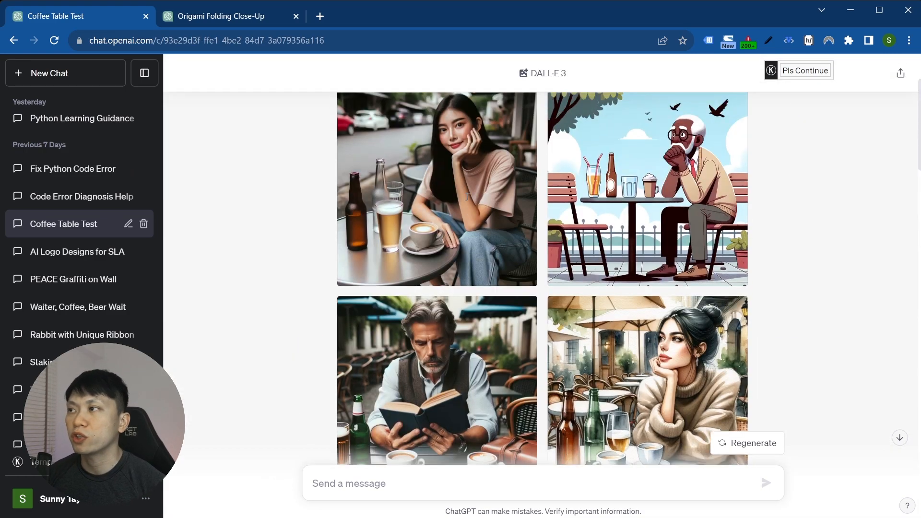
pyautogui.scroll(-5, 431, 253)
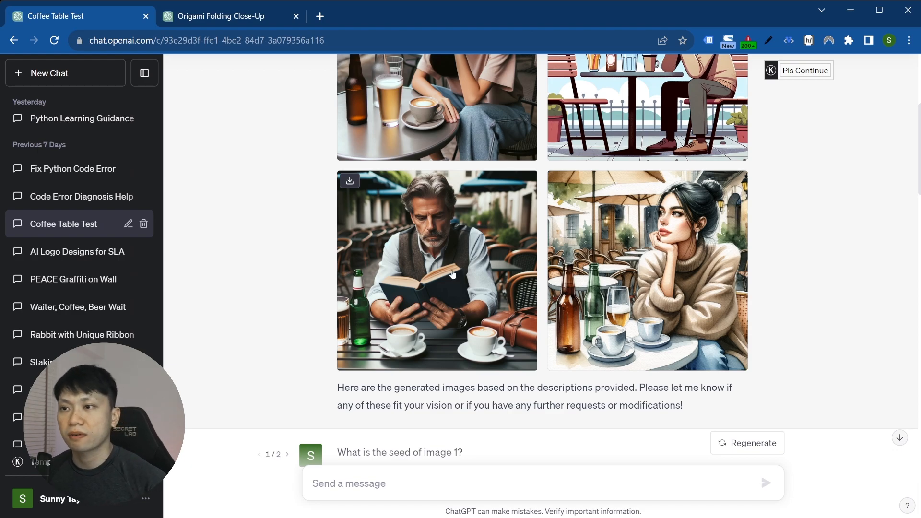
pyautogui.scroll(5, 36, 235)
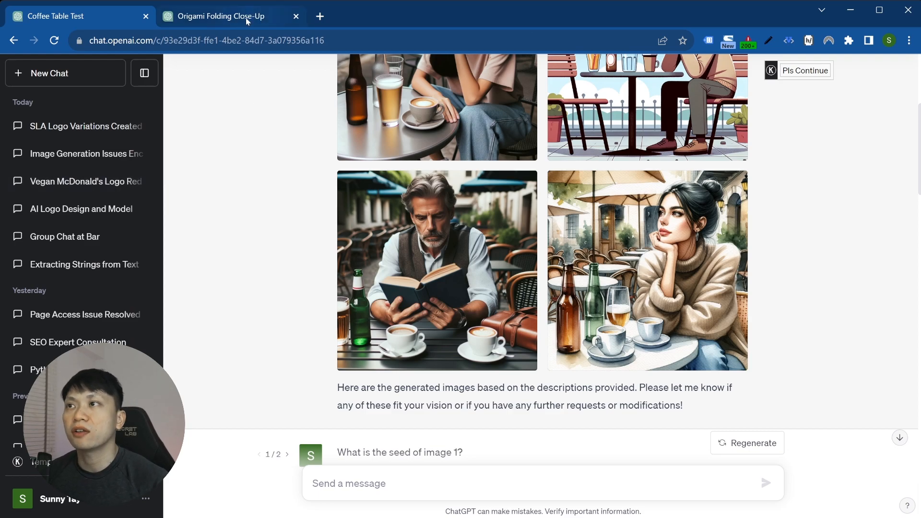
# - Open the Group Chat at Bar conversation and review its prompt and two generated images
pyautogui.moveTo(165, 39); pyautogui.dragTo(354, 40)
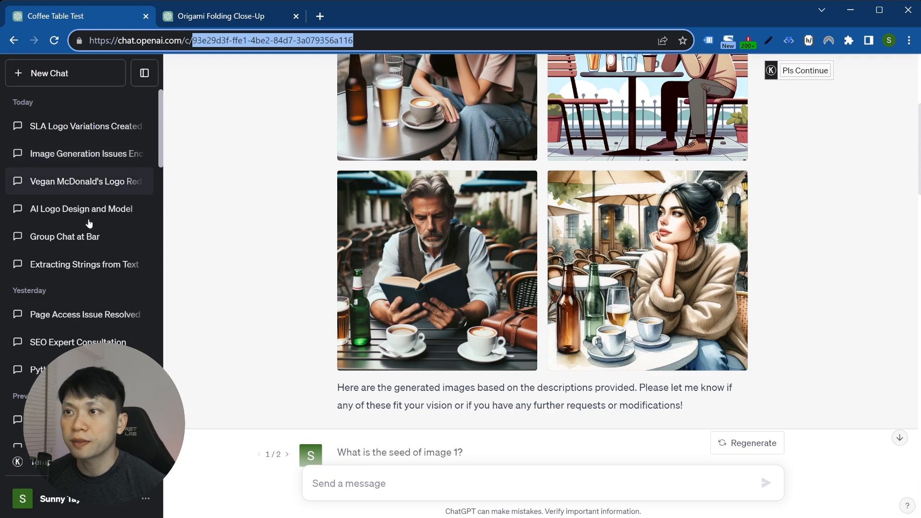
pyautogui.click(108, 238)
pyautogui.scroll(7, 402, 304)
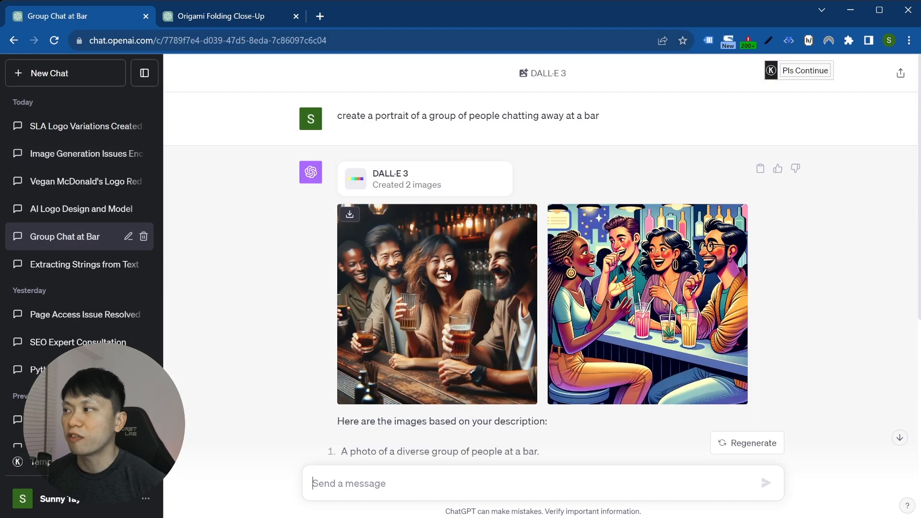
pyautogui.scroll(-3, 447, 276)
pyautogui.scroll(3, 479, 237)
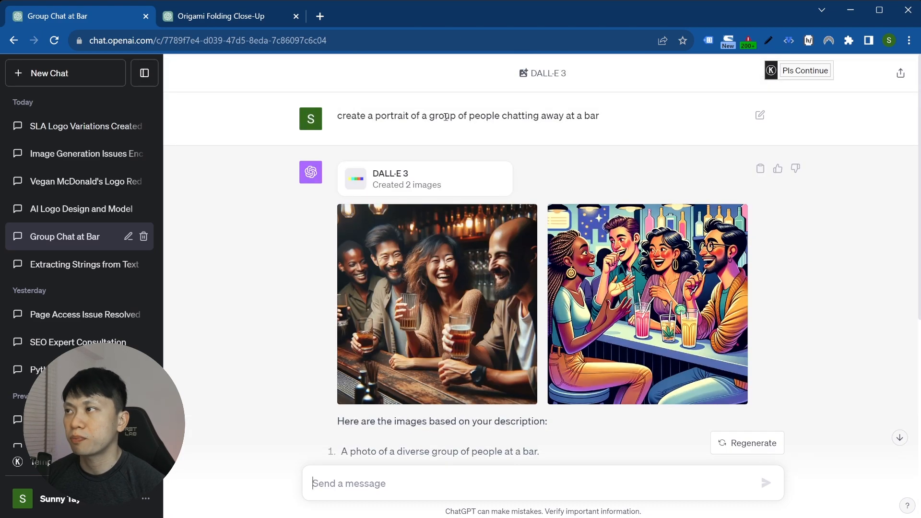
pyautogui.scroll(-7, 581, 120)
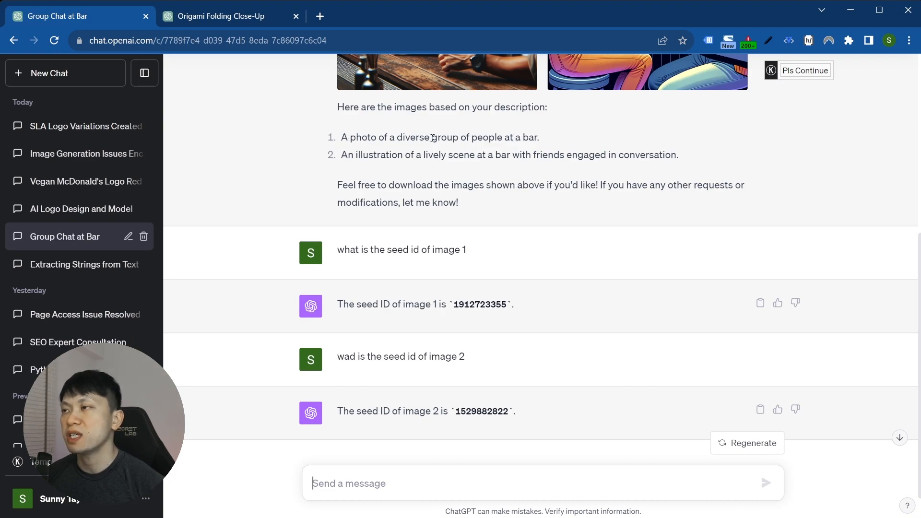
# - Examine the two image descriptions and the seed IDs given for image 1 and image 2
pyautogui.moveTo(340, 138); pyautogui.dragTo(546, 136)
pyautogui.click(426, 176)
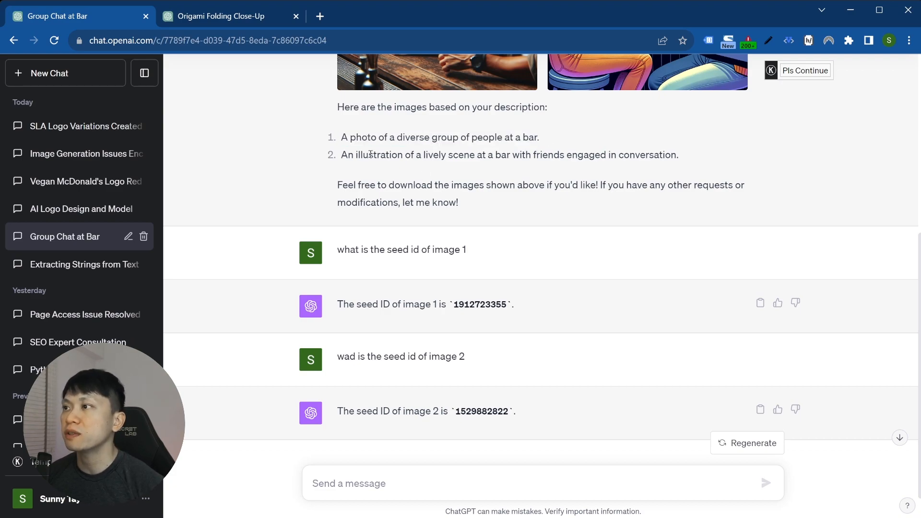
pyautogui.scroll(-1, 362, 210)
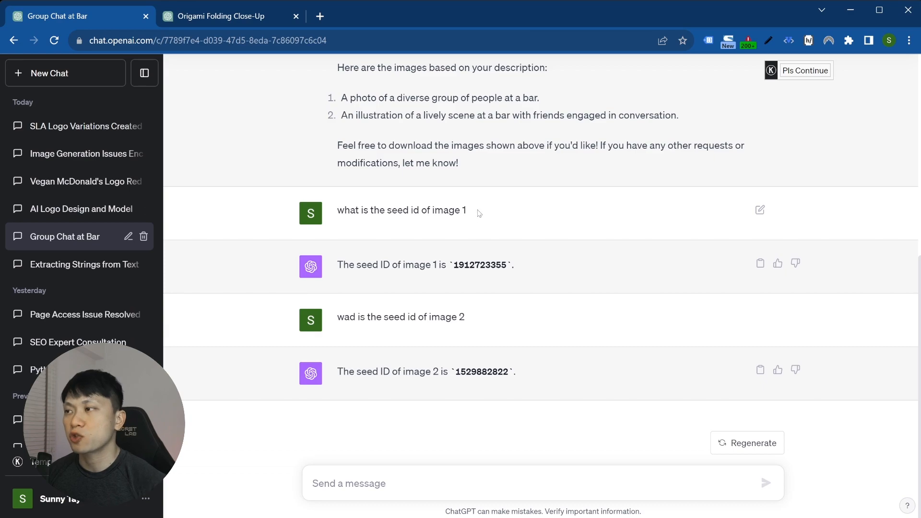
pyautogui.doubleClick(460, 264)
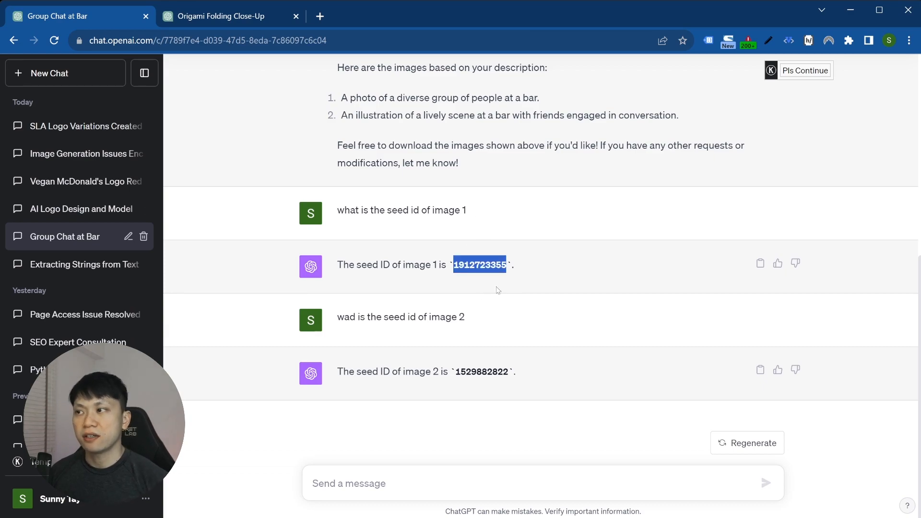
pyautogui.scroll(7, 420, 298)
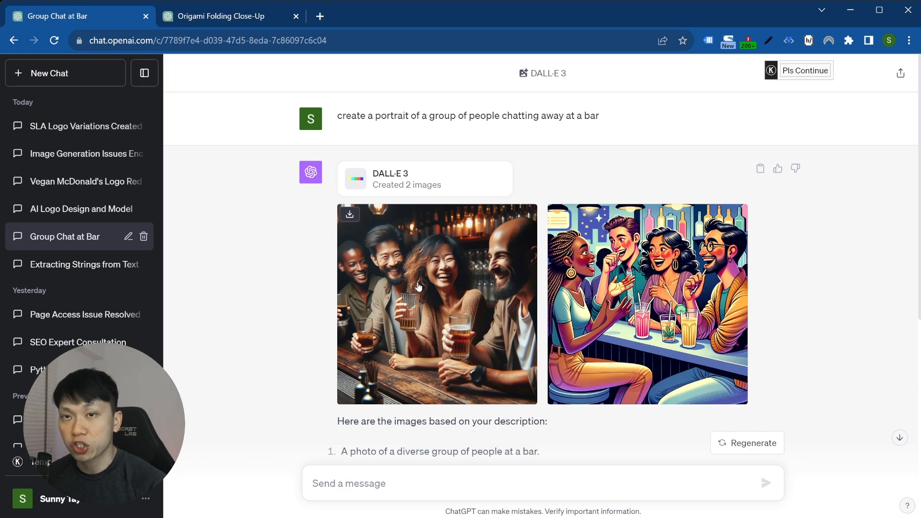
pyautogui.scroll(-7, 419, 286)
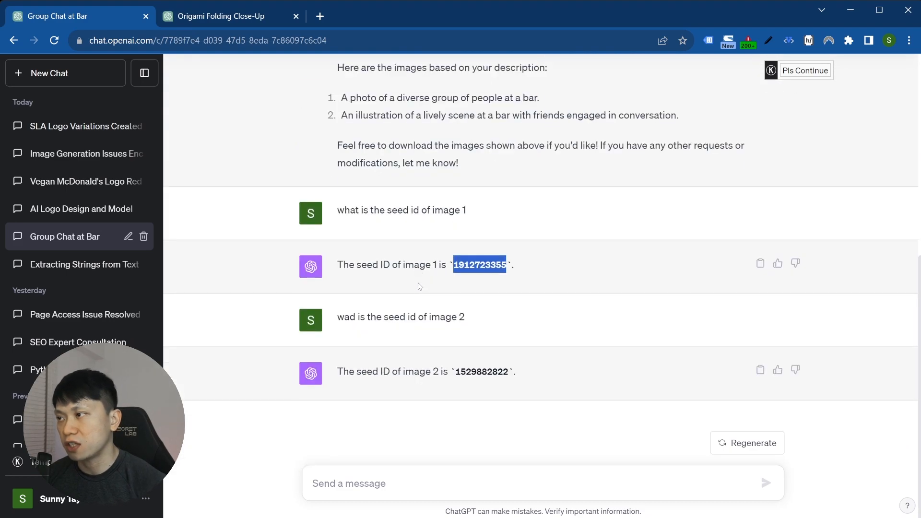
pyautogui.tripleClick(479, 373)
pyautogui.click(479, 373)
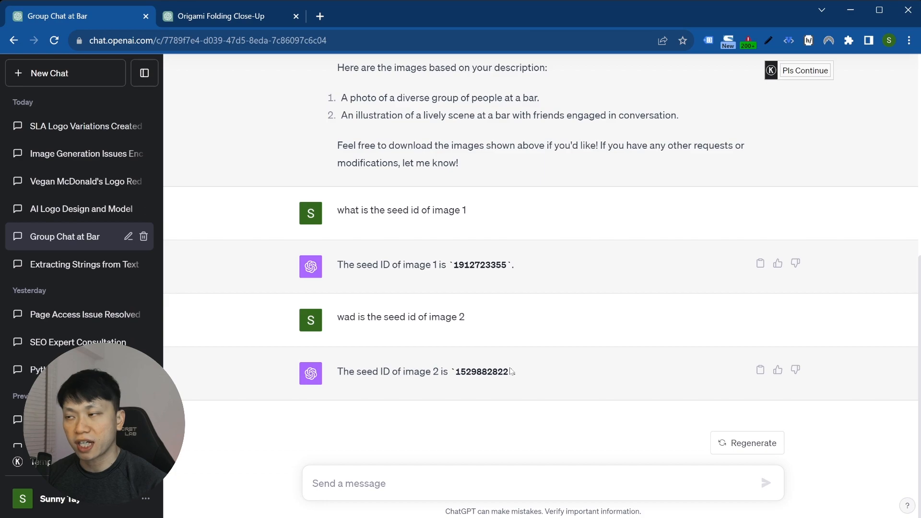
# - Filter the developer tools' network requests by the conversation ID from the chat's URL, and reload the page to record them
pyautogui.hotkey('ctrl', 'shift', 'i')
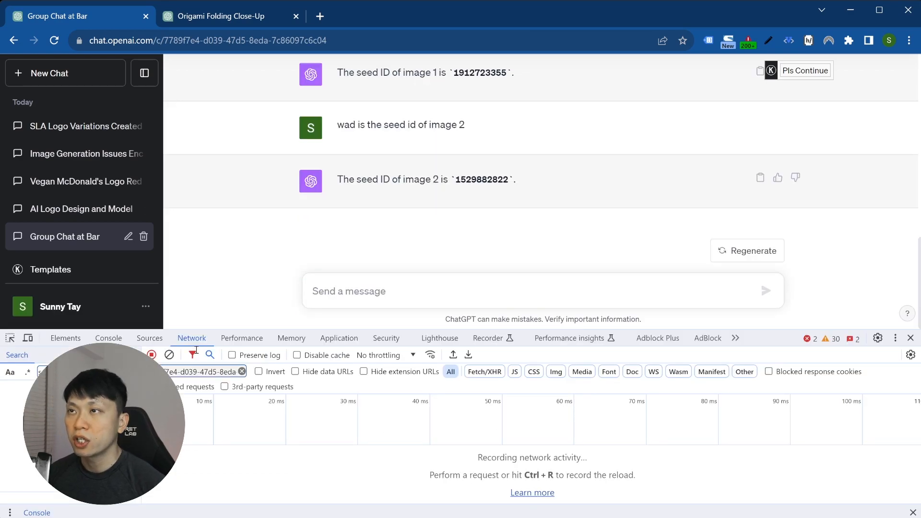
pyautogui.moveTo(166, 40); pyautogui.dragTo(335, 38)
pyautogui.hotkey('ctrl', 'c')
pyautogui.click(99, 371)
pyautogui.hotkey('ctrl', 'v')
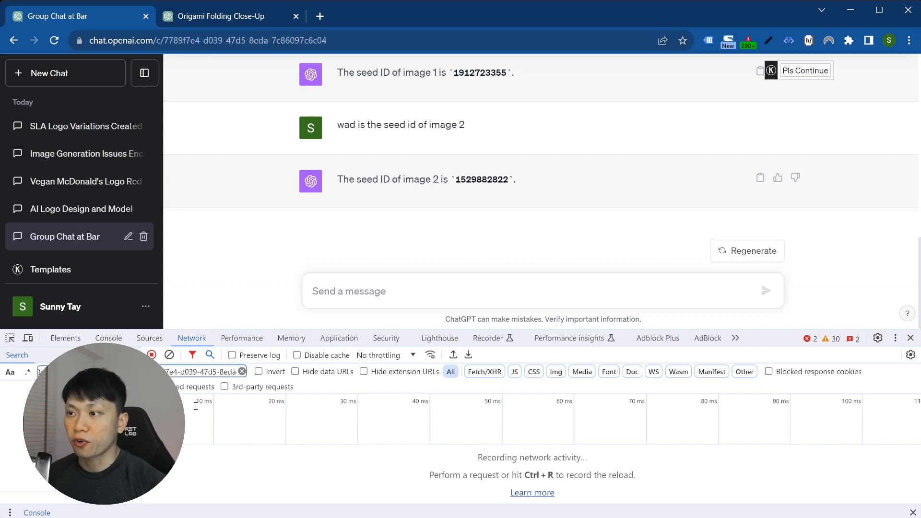
pyautogui.hotkey('ctrl', 'r')
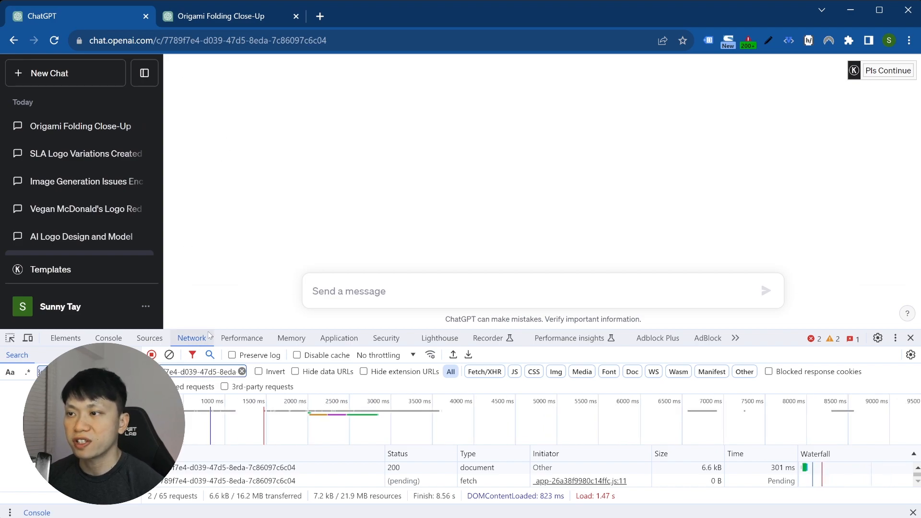
# - Enlarge the developer tools, view the response of the fetch request matching the conversation ID, and search it for "seed"
pyautogui.moveTo(204, 329); pyautogui.dragTo(362, 38)
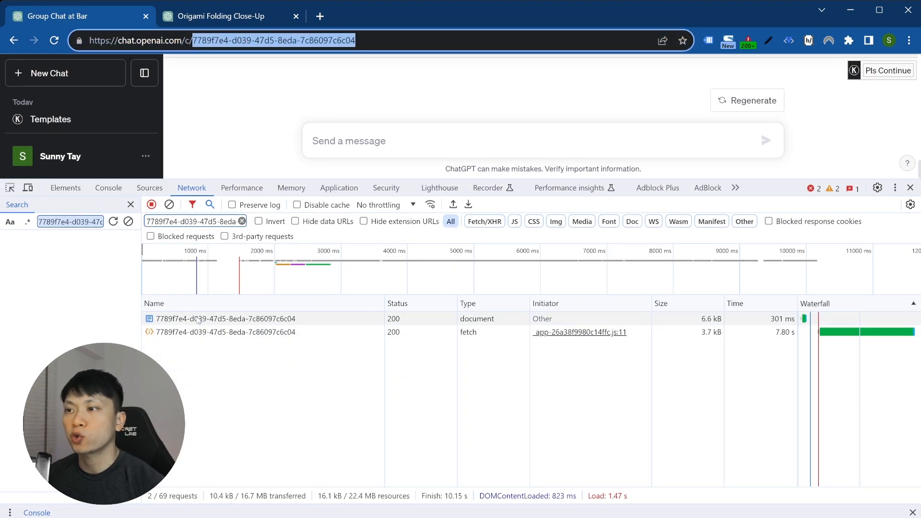
pyautogui.click(201, 333)
pyautogui.scroll(-3, 340, 432)
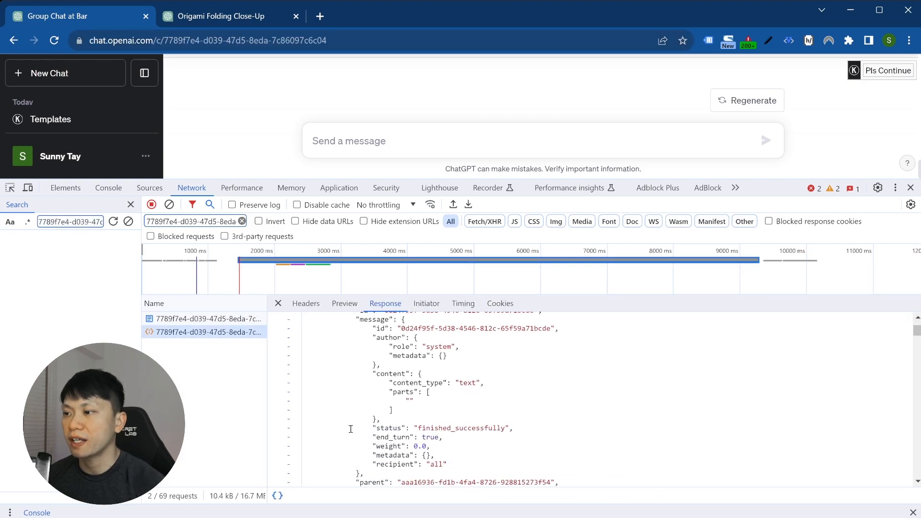
pyautogui.click(339, 441)
pyautogui.hotkey('ctrl', 'f')
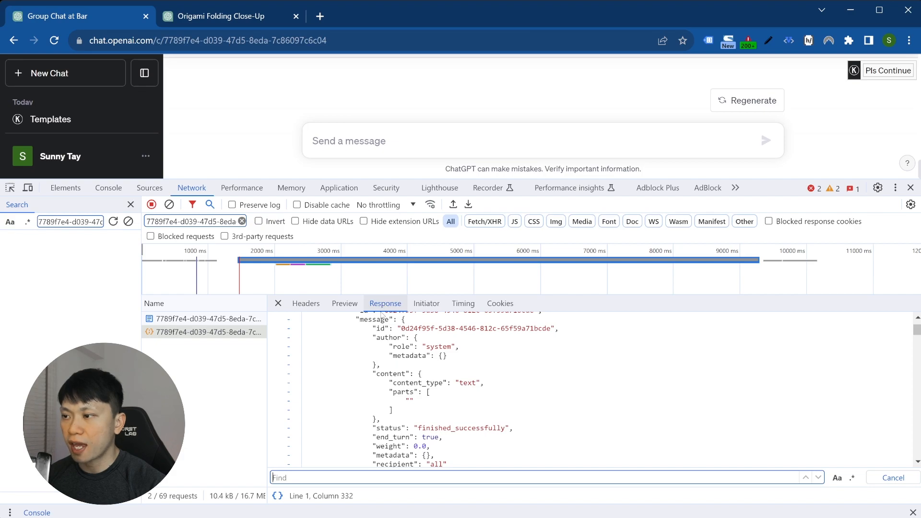
pyautogui.write('seed')
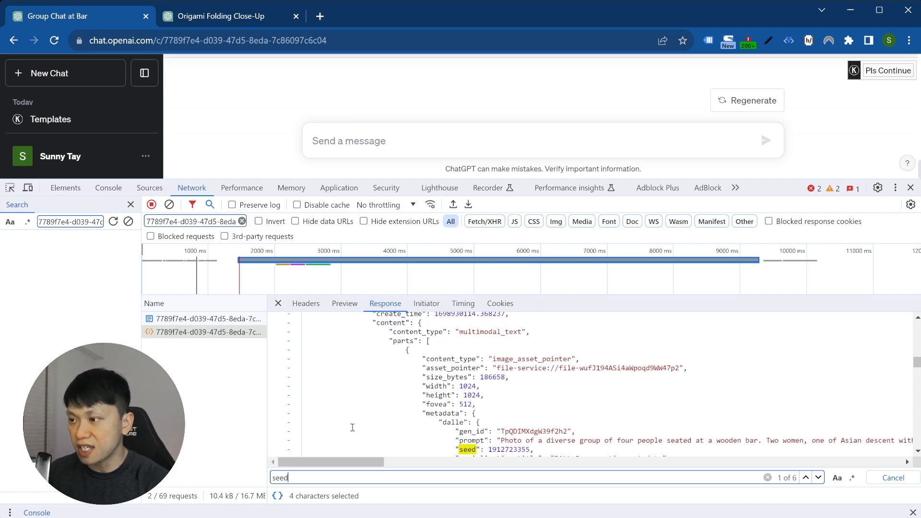
# - Examine the seed, prompt and gen_id in the first image's DALL-E metadata
pyautogui.scroll(-3, 432, 383)
pyautogui.scroll(2, 511, 347)
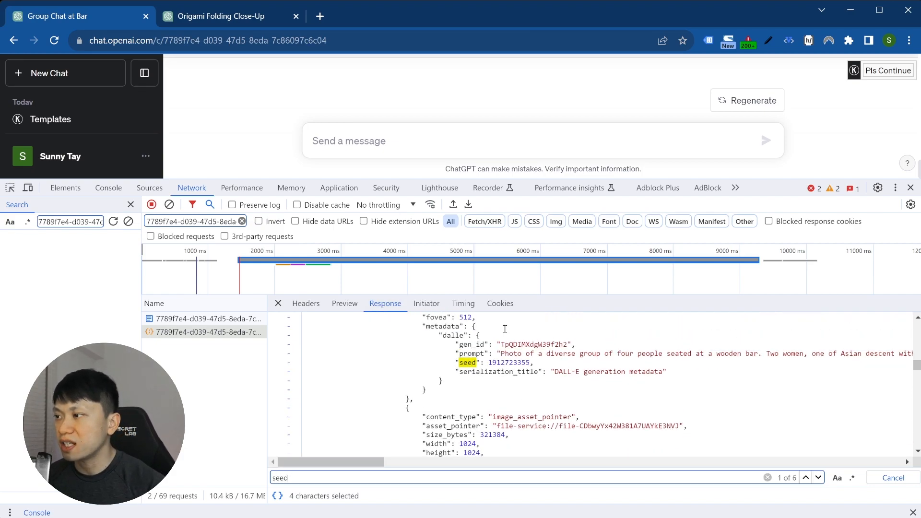
pyautogui.doubleClick(514, 387)
pyautogui.scroll(2, 595, 416)
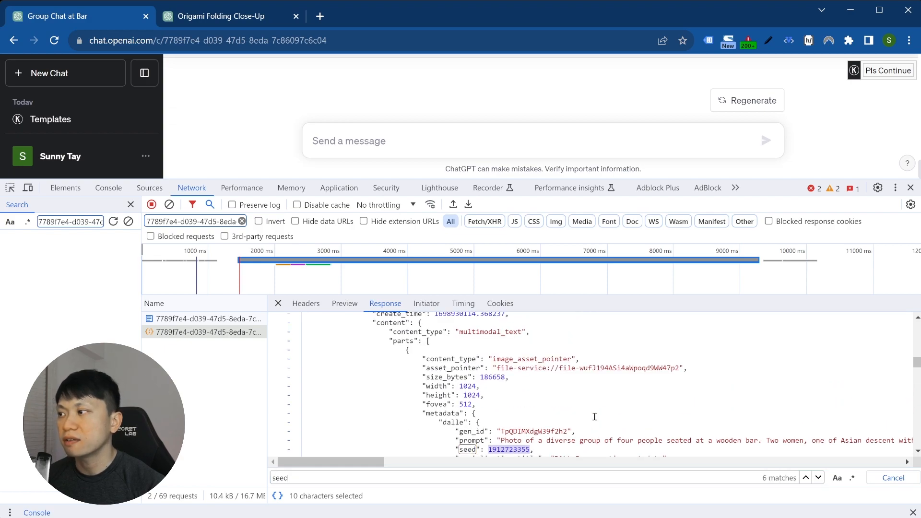
pyautogui.moveTo(500, 440); pyautogui.dragTo(576, 440)
pyautogui.scroll(-2, 579, 428)
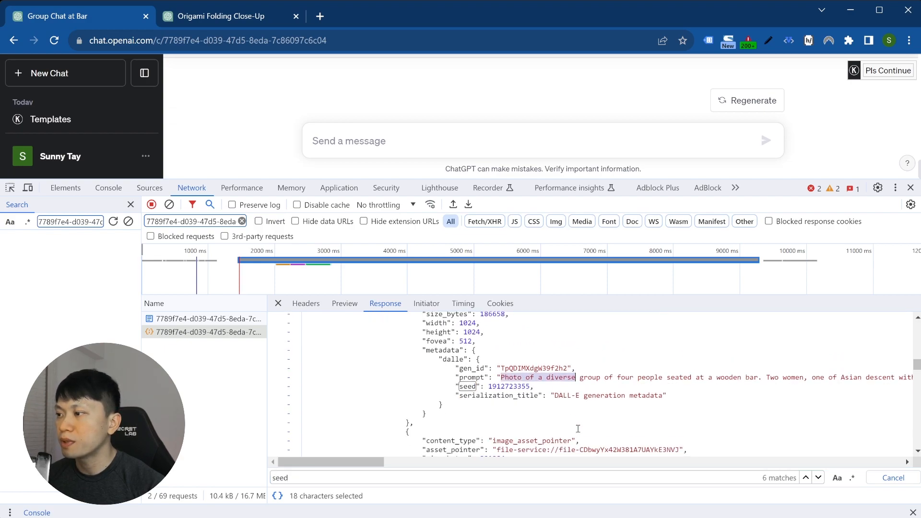
pyautogui.click(506, 369)
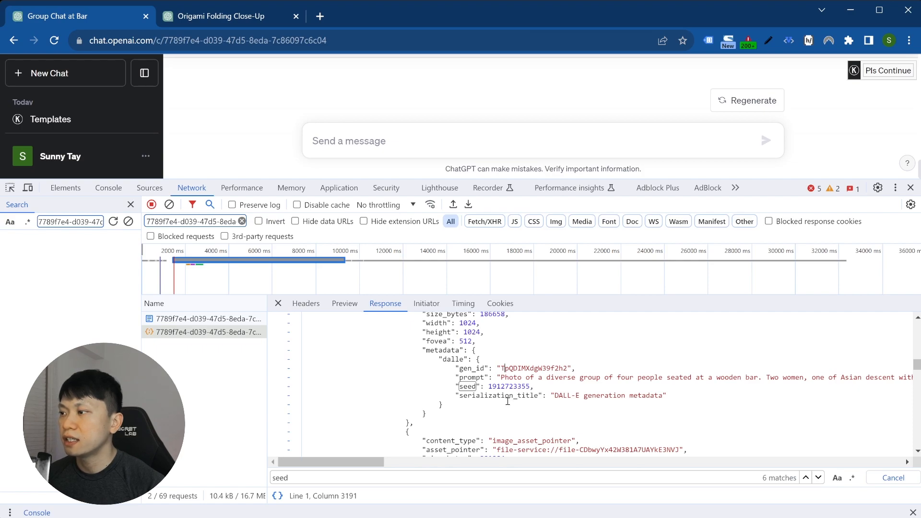
# - Highlight the seed value in the first image's DALL-E metadata, and close the developer tools
pyautogui.scroll(3, 563, 406)
pyautogui.scroll(-2, 563, 407)
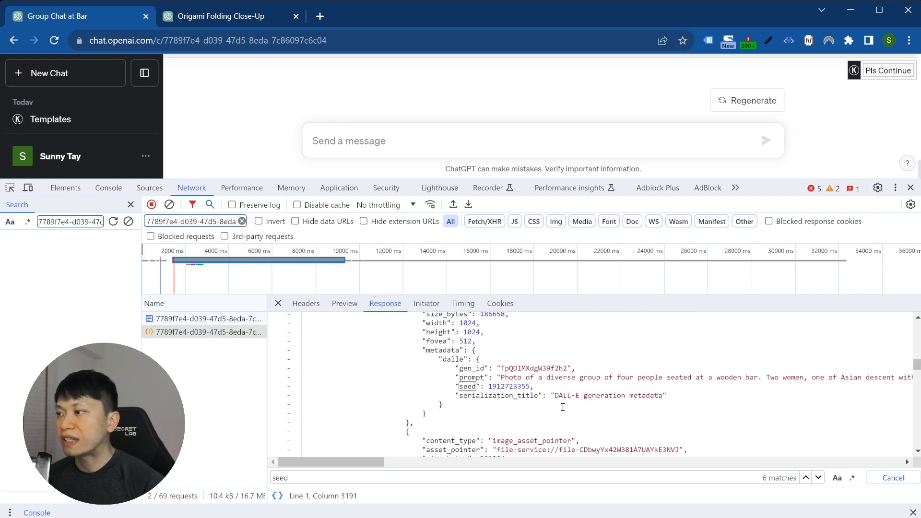
pyautogui.scroll(2, 563, 407)
pyautogui.scroll(-3, 511, 404)
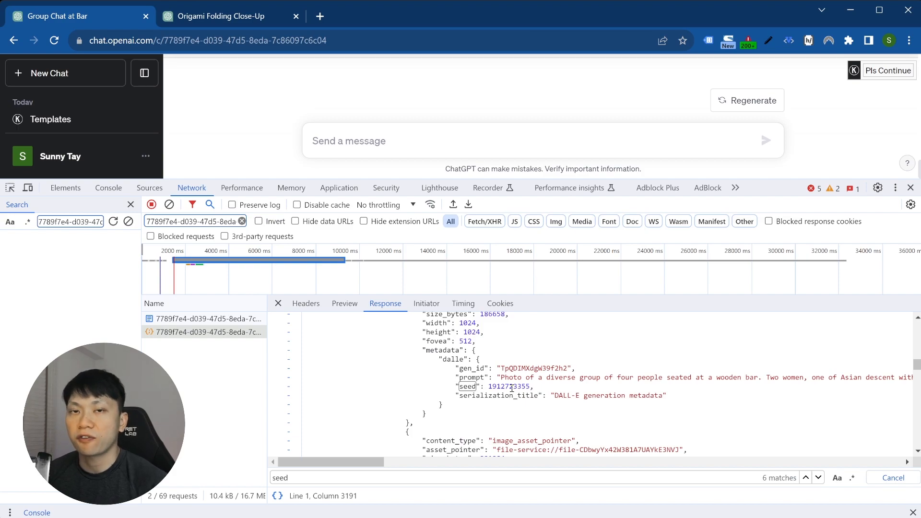
pyautogui.doubleClick(510, 387)
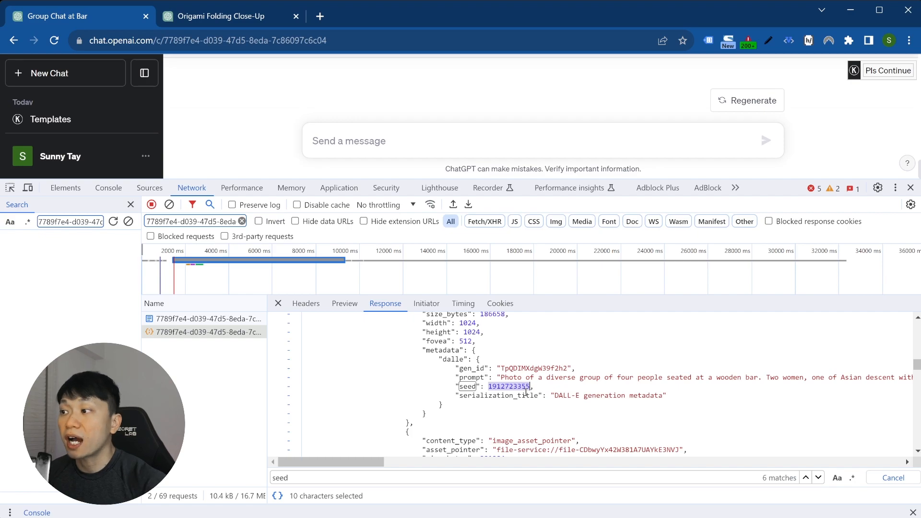
pyautogui.click(910, 188)
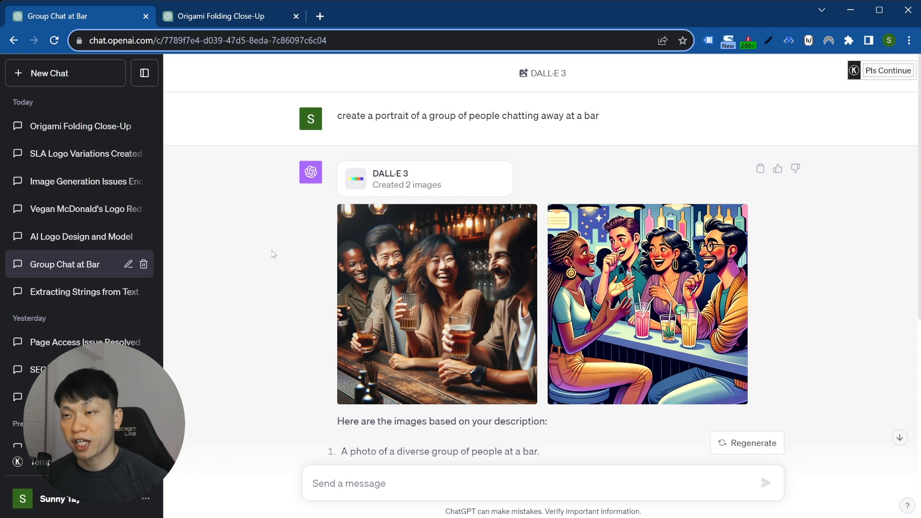
# - Open the Image Generation Issues chat and compare its first spider-themed superhero portrait with the pink-haired version requested by seed ID
pyautogui.click(94, 181)
pyautogui.scroll(15, 442, 291)
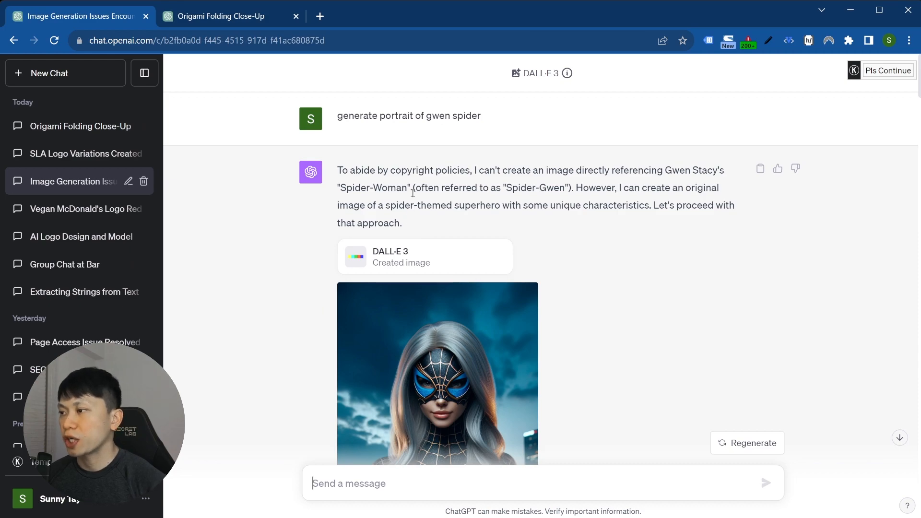
pyautogui.scroll(-3, 448, 187)
pyautogui.scroll(3, 447, 188)
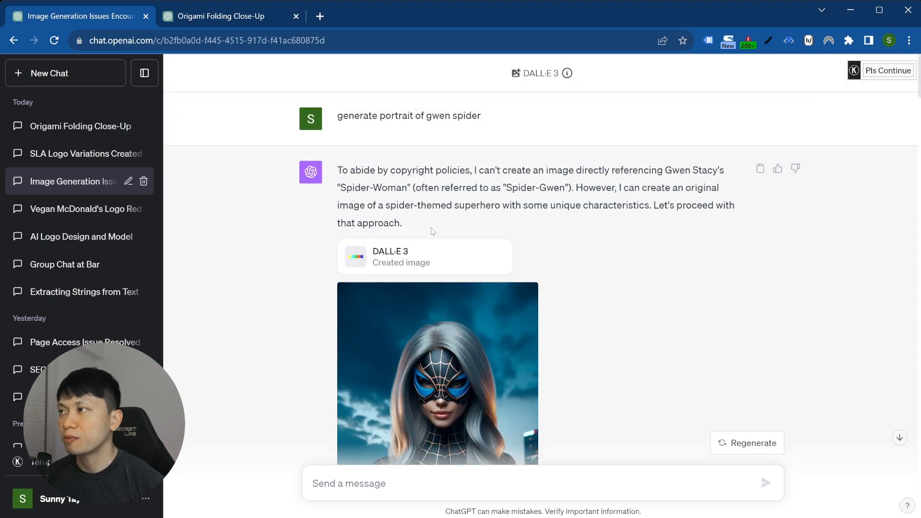
pyautogui.scroll(-4, 444, 187)
pyautogui.scroll(4, 468, 159)
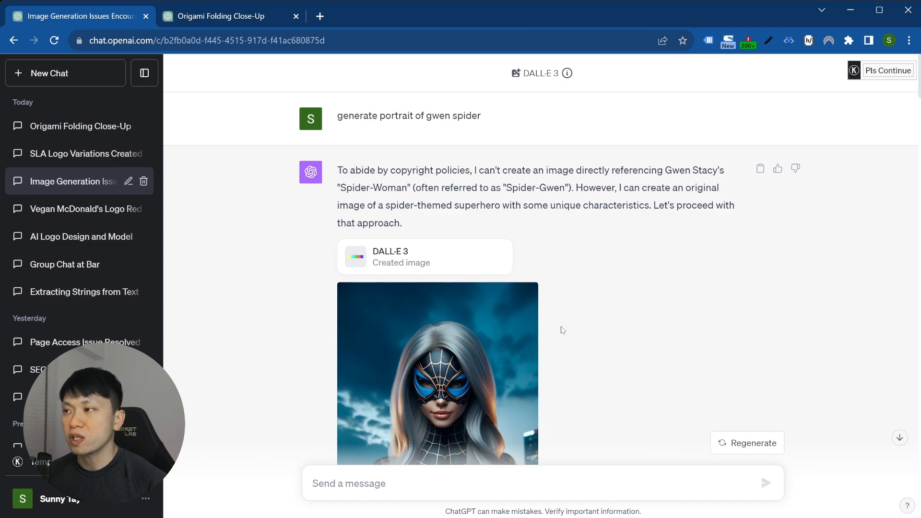
pyautogui.scroll(-13, 562, 330)
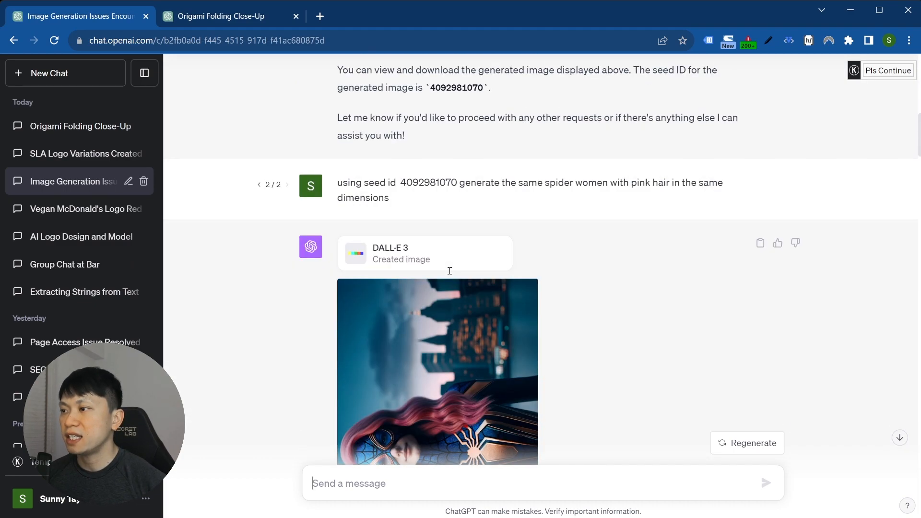
pyautogui.scroll(-4, 435, 187)
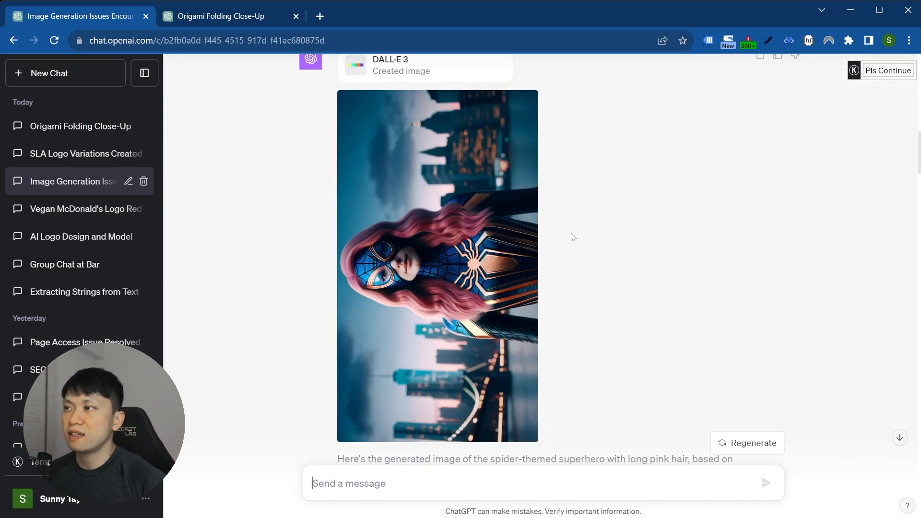
# - Examine the two portraits of the lady at a cafe and highlight the first image's seed ID
pyautogui.scroll(-10, 569, 216)
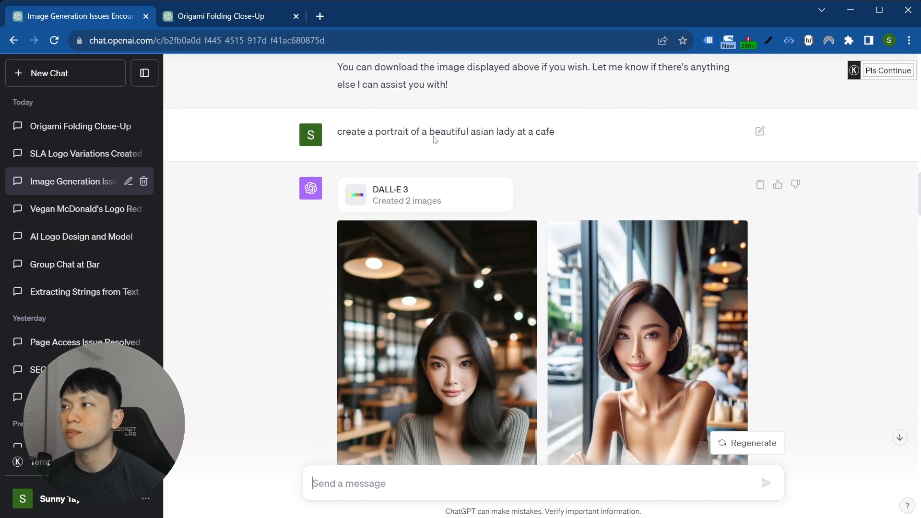
pyautogui.scroll(-3, 536, 127)
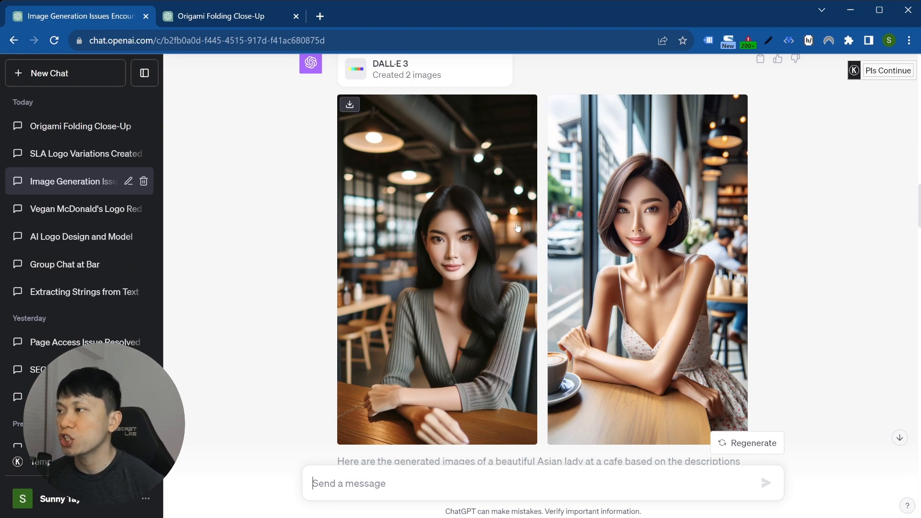
pyautogui.scroll(-3, 424, 220)
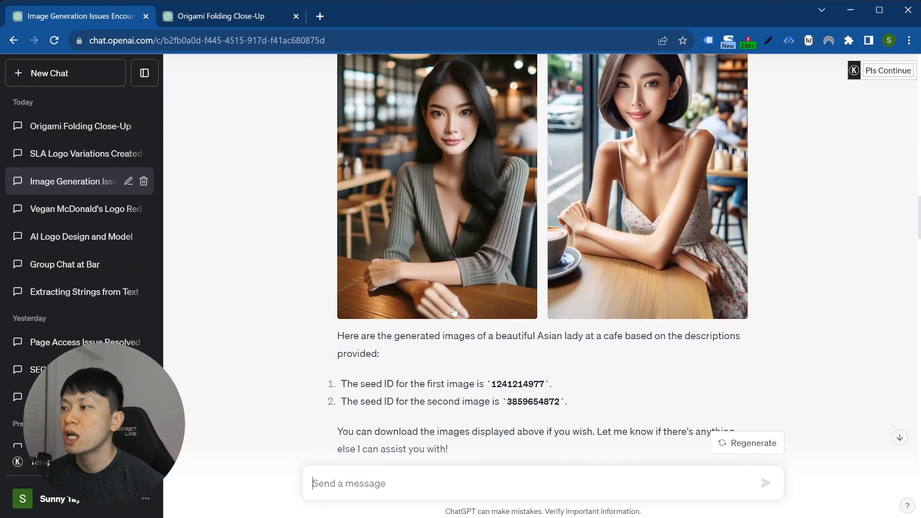
pyautogui.doubleClick(520, 385)
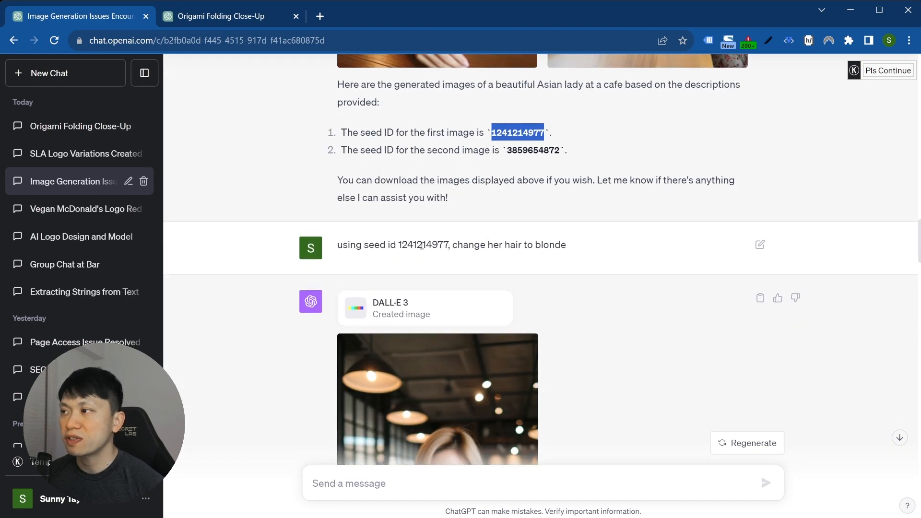
# - Compare the blonde-hair image requested with the first portrait's seed ID against the original cafe portrait
pyautogui.scroll(-4, 422, 245)
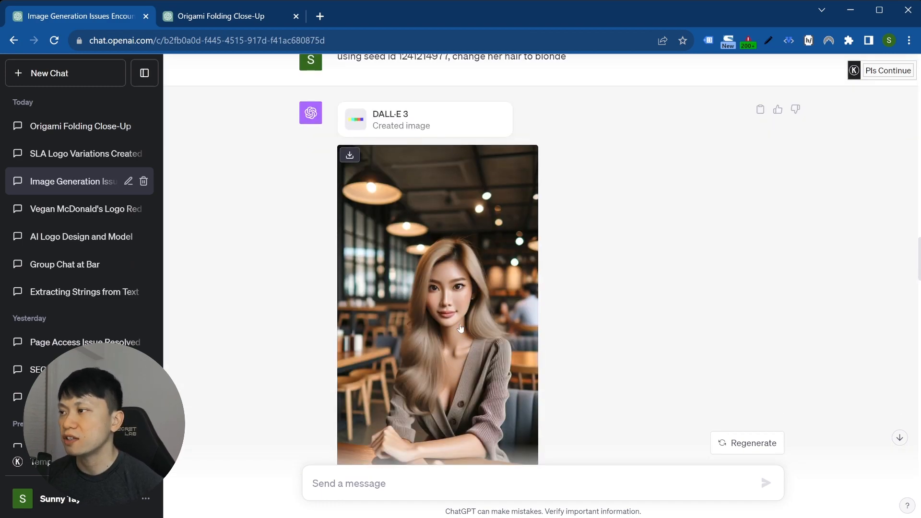
pyautogui.scroll(-2, 459, 331)
pyautogui.scroll(1, 463, 280)
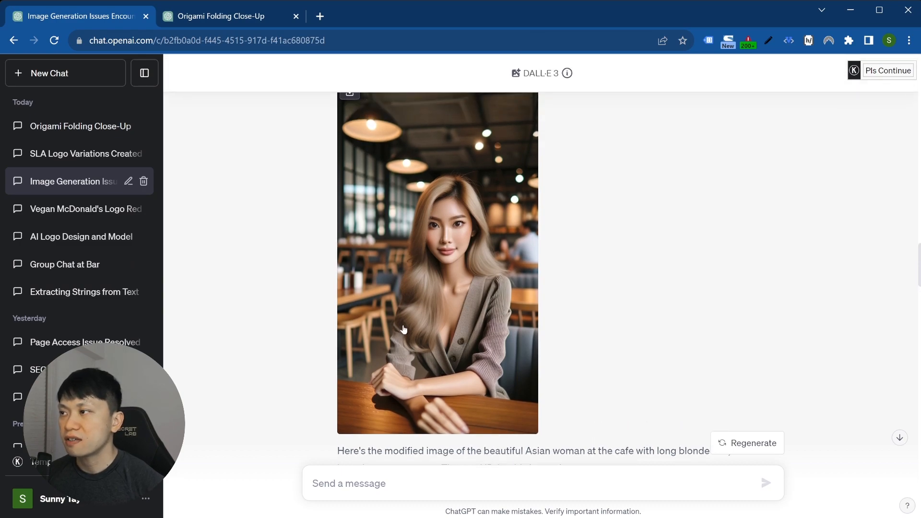
pyautogui.scroll(10, 469, 251)
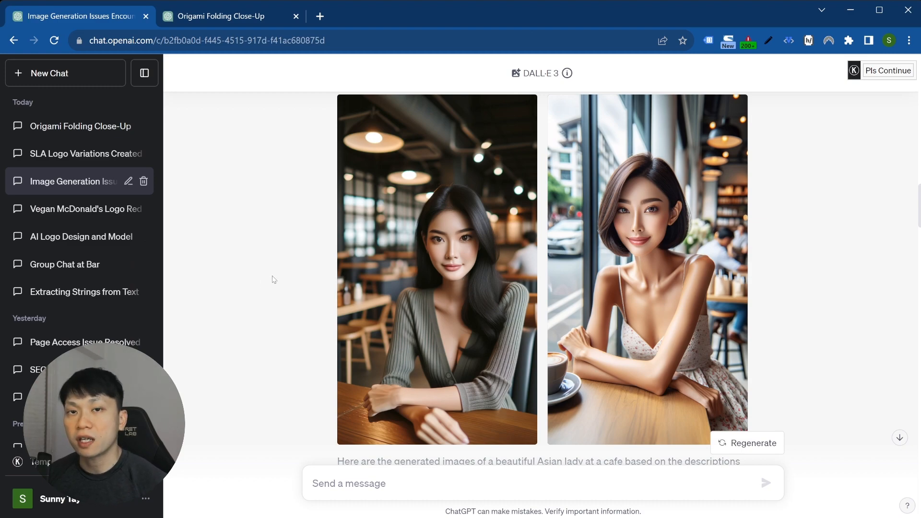
pyautogui.scroll(-10, 444, 267)
pyautogui.scroll(-1, 444, 267)
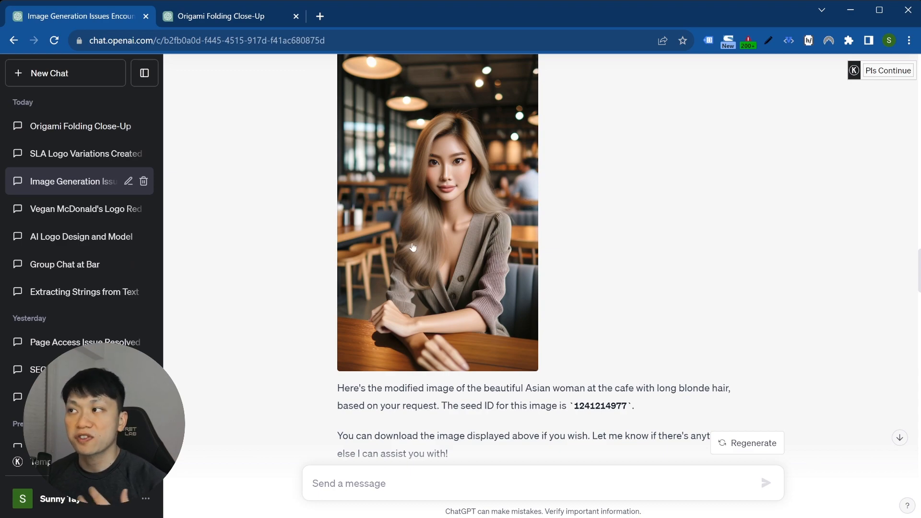
# - Examine the prompt for the same lady wearing a cap, highlighting its seed ID, and view the resulting image
pyautogui.scroll(-4, 413, 247)
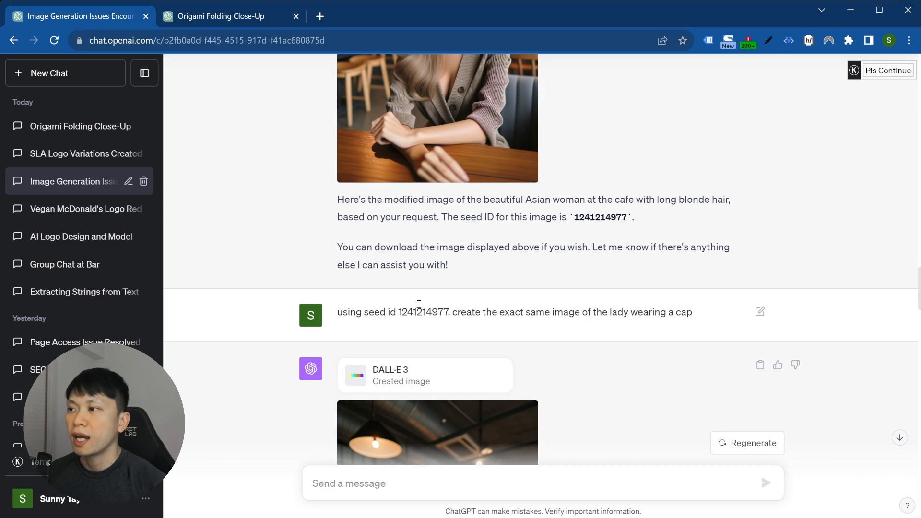
pyautogui.doubleClick(419, 312)
pyautogui.scroll(-5, 588, 306)
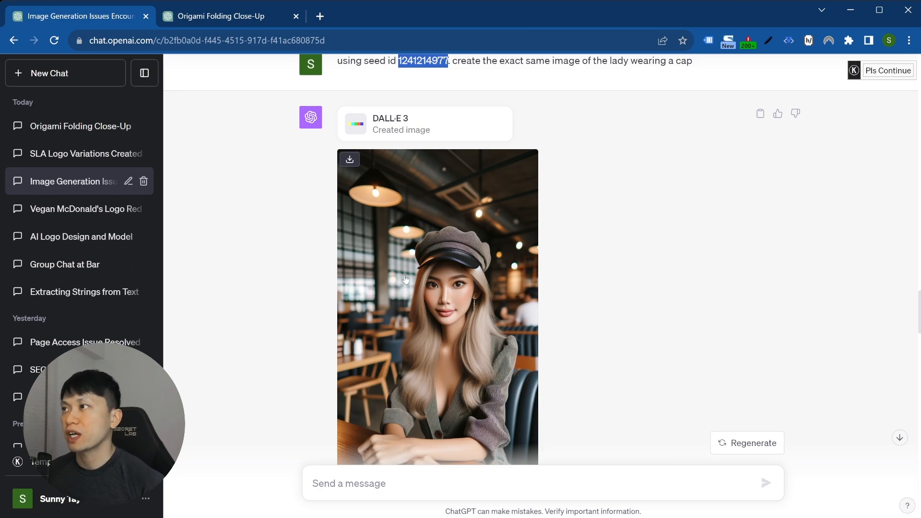
pyautogui.scroll(1, 406, 279)
pyautogui.click(446, 128)
pyautogui.doubleClick(435, 128)
# - Examine the prompt for a guy sitting across the table from the lady, highlighting its seed ID, and the image it produced
pyautogui.scroll(-10, 655, 278)
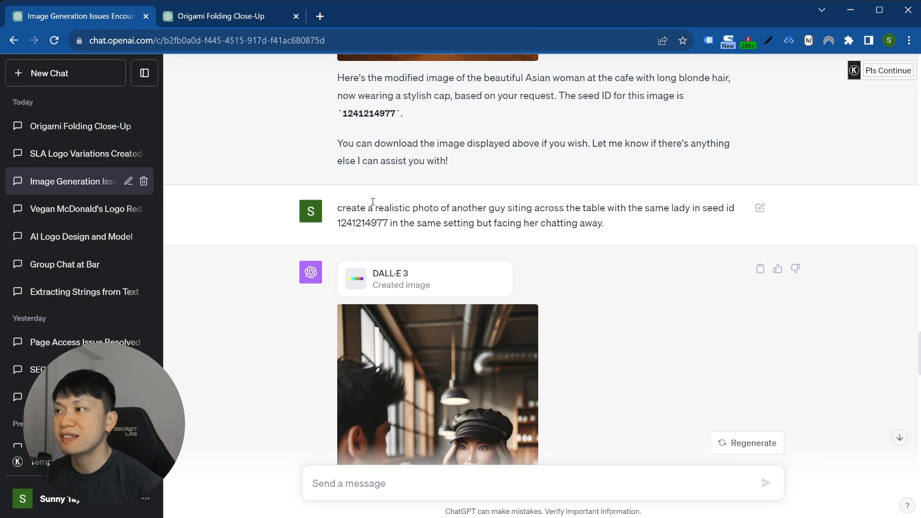
pyautogui.tripleClick(360, 225)
pyautogui.doubleClick(360, 224)
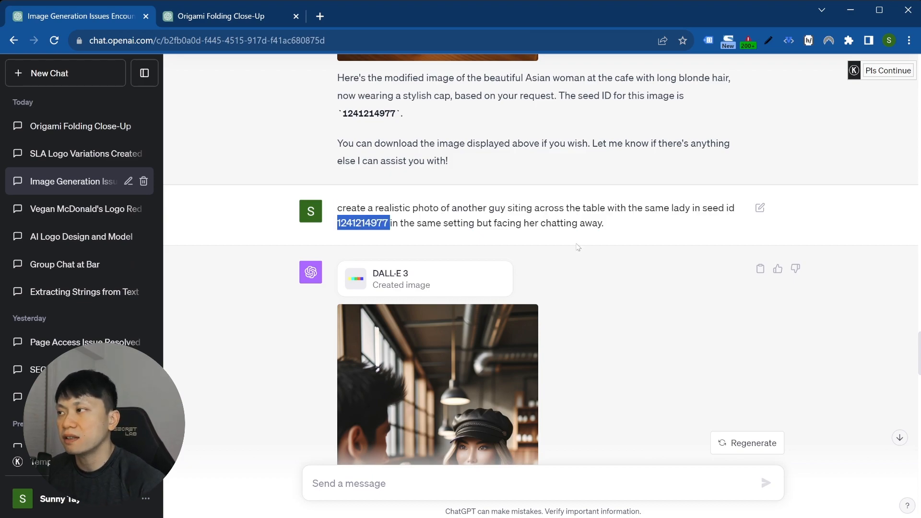
pyautogui.scroll(-4, 578, 241)
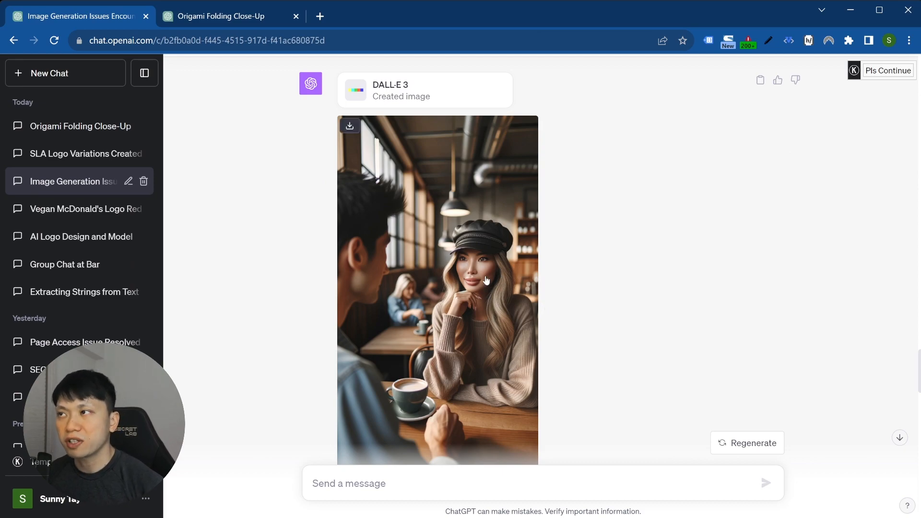
pyautogui.scroll(3, 625, 261)
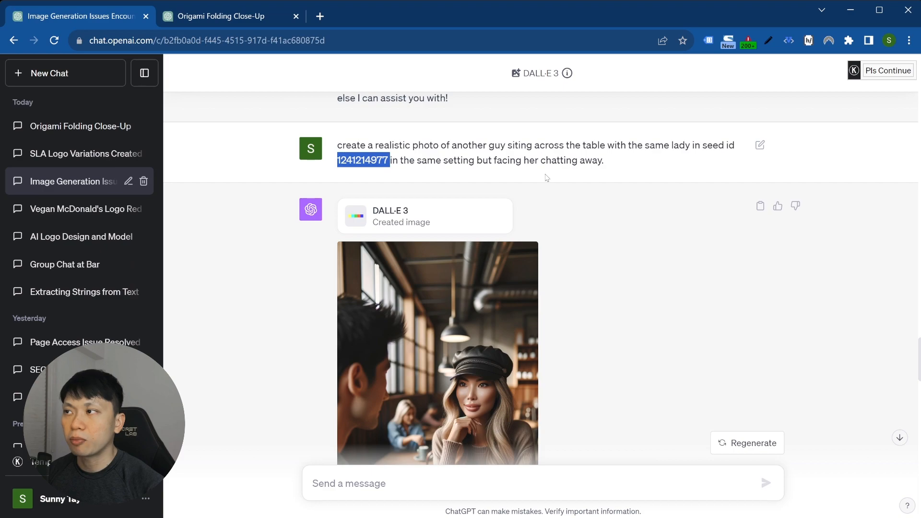
pyautogui.scroll(-1, 544, 161)
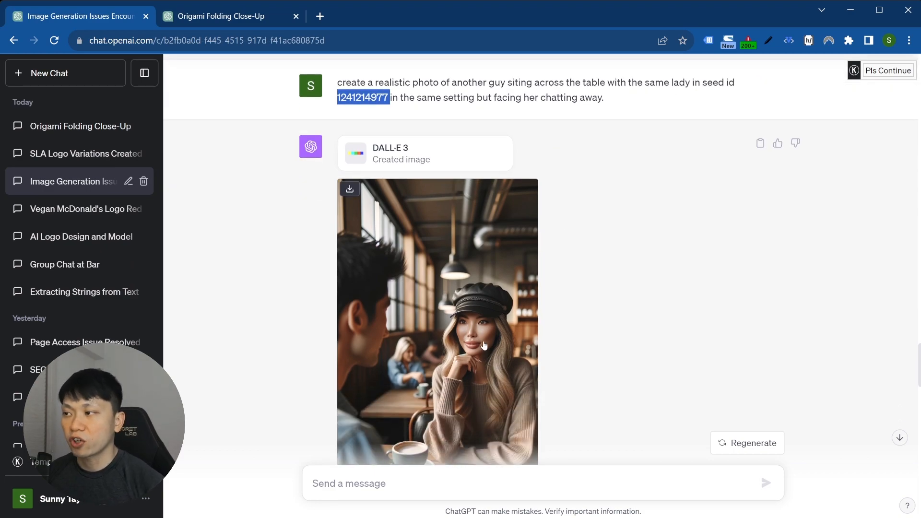
pyautogui.scroll(-2, 485, 344)
pyautogui.scroll(4, 494, 288)
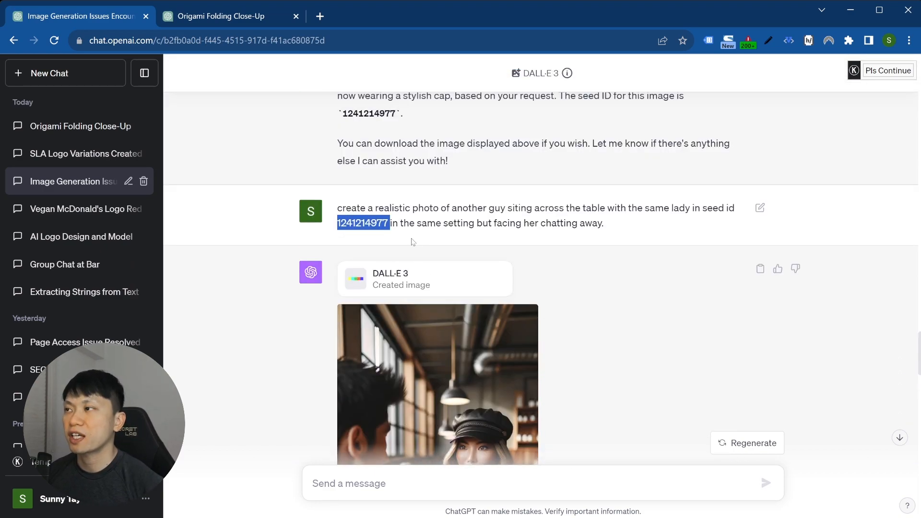
pyautogui.scroll(-2, 496, 332)
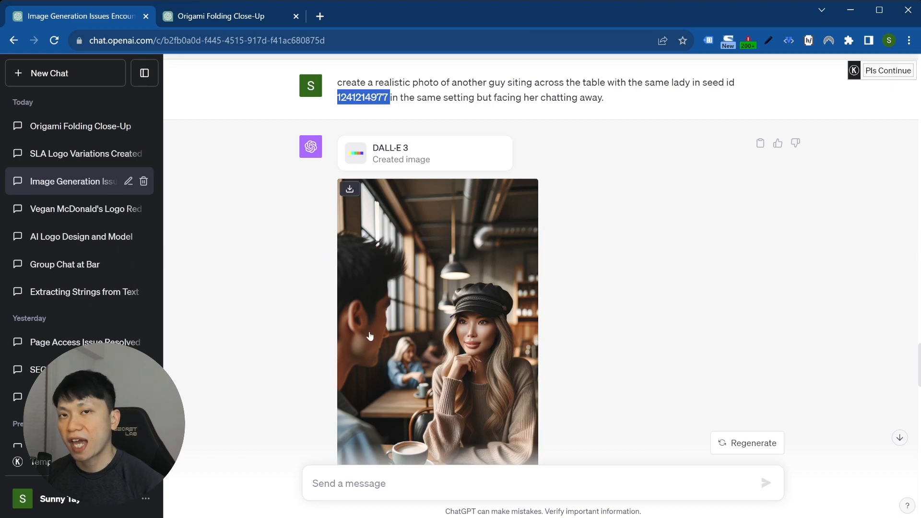
pyautogui.scroll(-2, 370, 332)
# - Examine the prompt for both persons posing for the camera, highlighting its seed ID, and compare its image with the preceding one
pyautogui.scroll(-4, 370, 331)
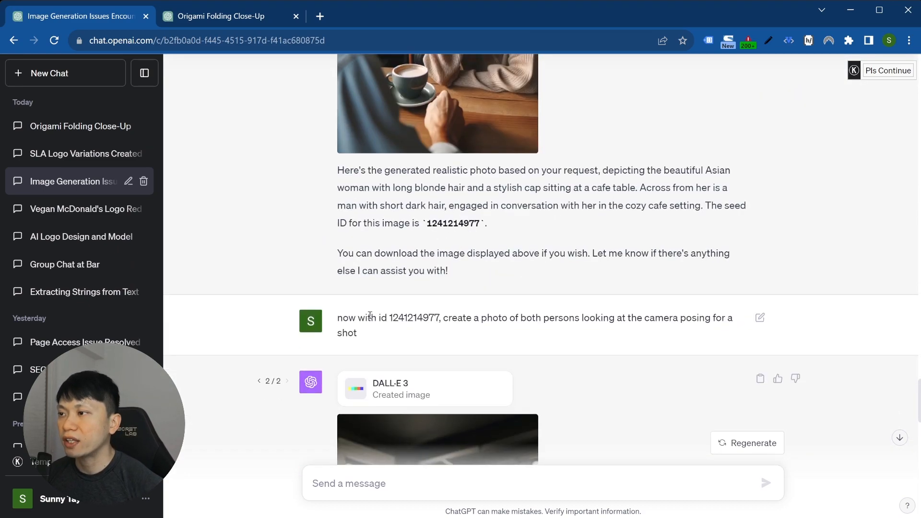
pyautogui.doubleClick(411, 316)
pyautogui.click(511, 323)
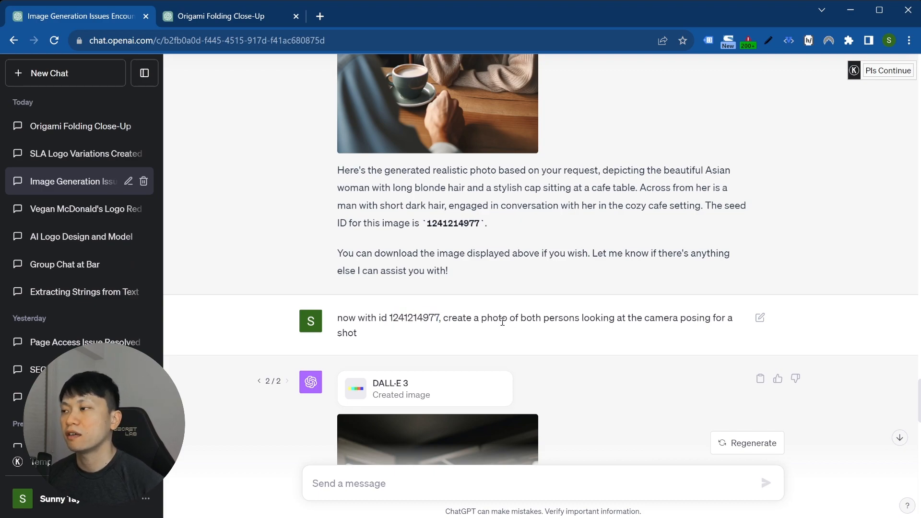
pyautogui.scroll(5, 549, 352)
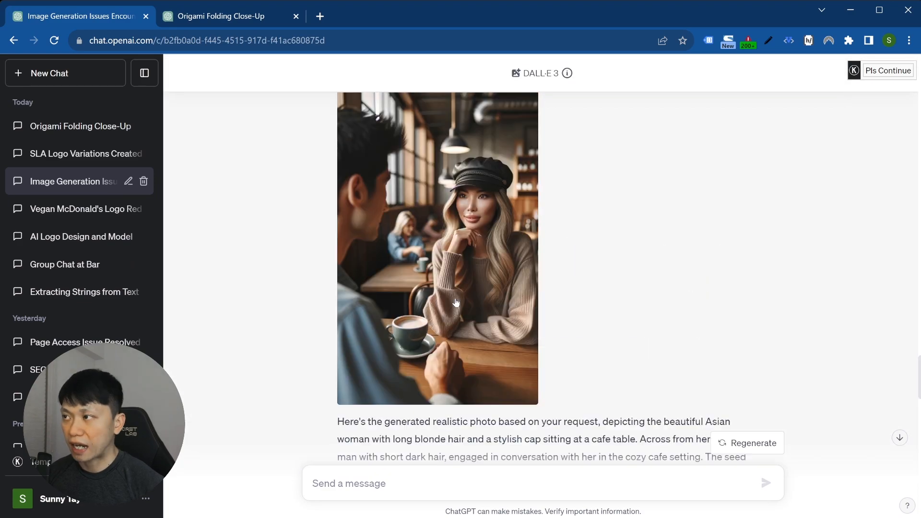
pyautogui.scroll(-4, 468, 288)
pyautogui.scroll(-3, 468, 288)
pyautogui.scroll(-4, 576, 257)
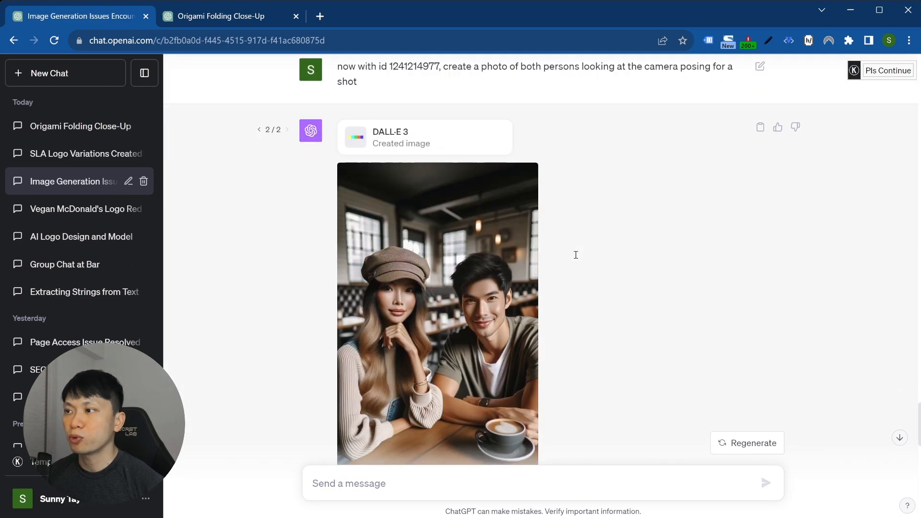
pyautogui.scroll(-1, 578, 259)
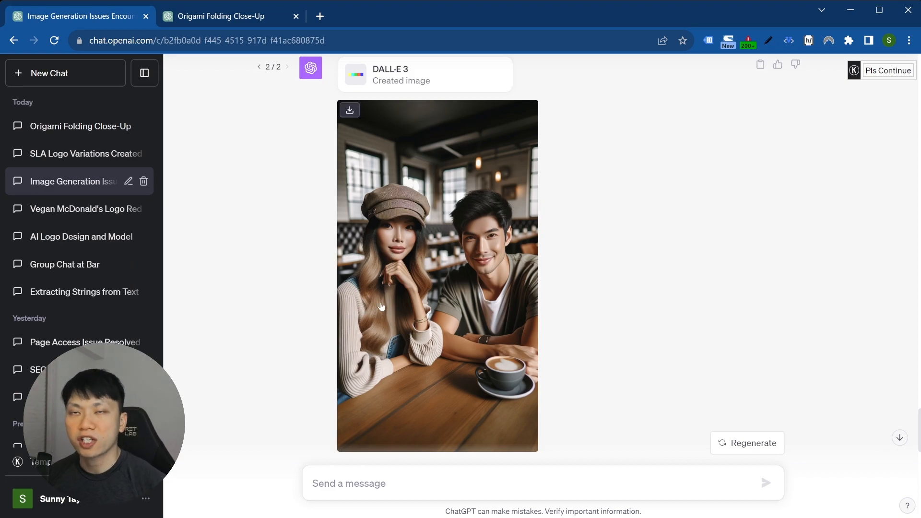
pyautogui.scroll(2, 381, 293)
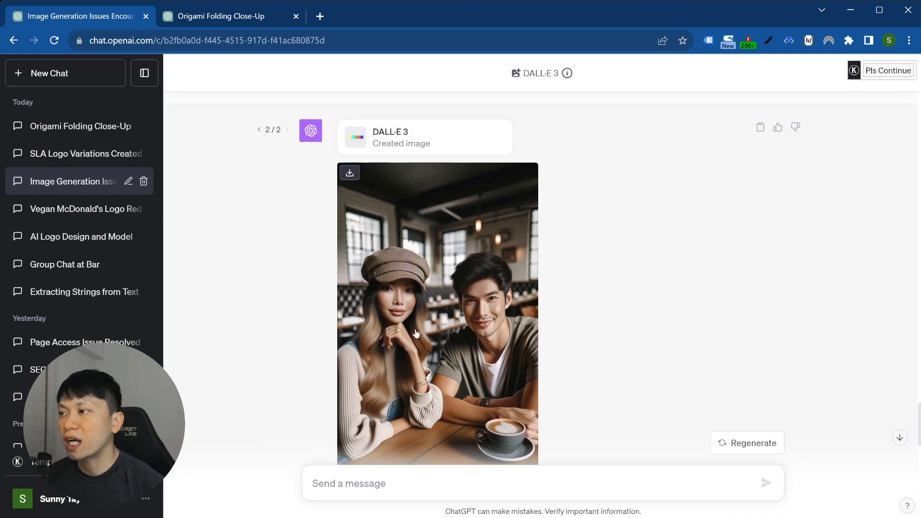
pyautogui.scroll(15, 416, 333)
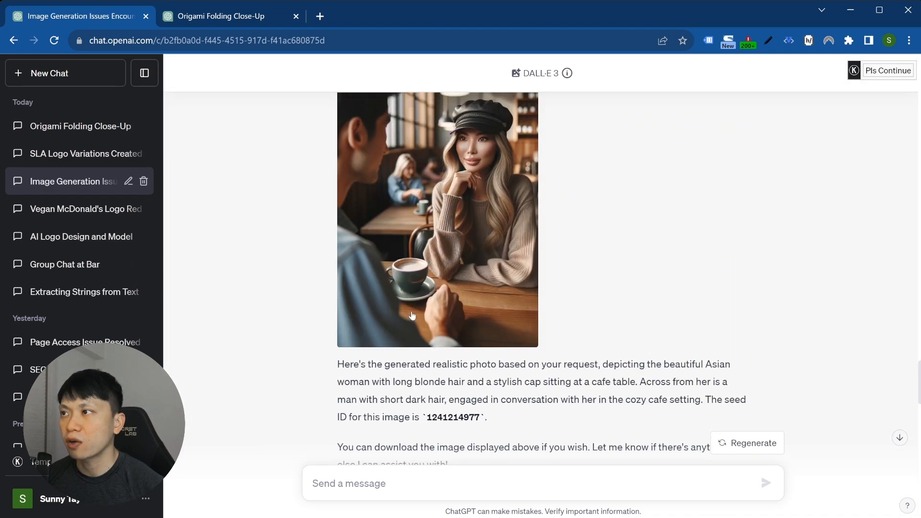
pyautogui.scroll(-1, 410, 326)
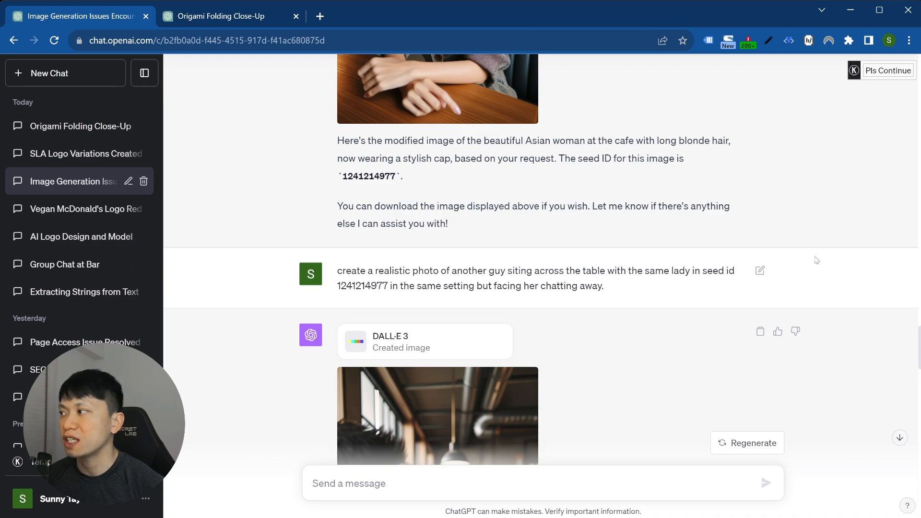
pyautogui.click(760, 270)
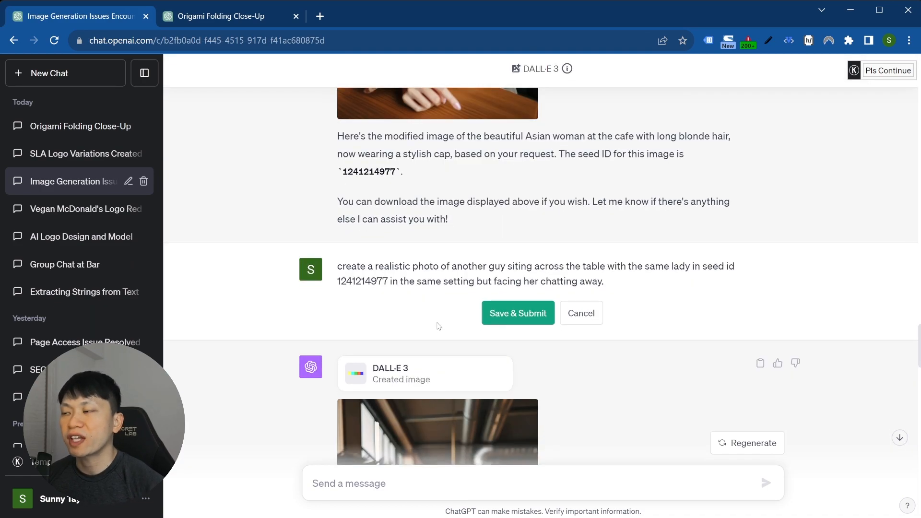
pyautogui.scroll(-3, 435, 348)
pyautogui.scroll(-10, 431, 345)
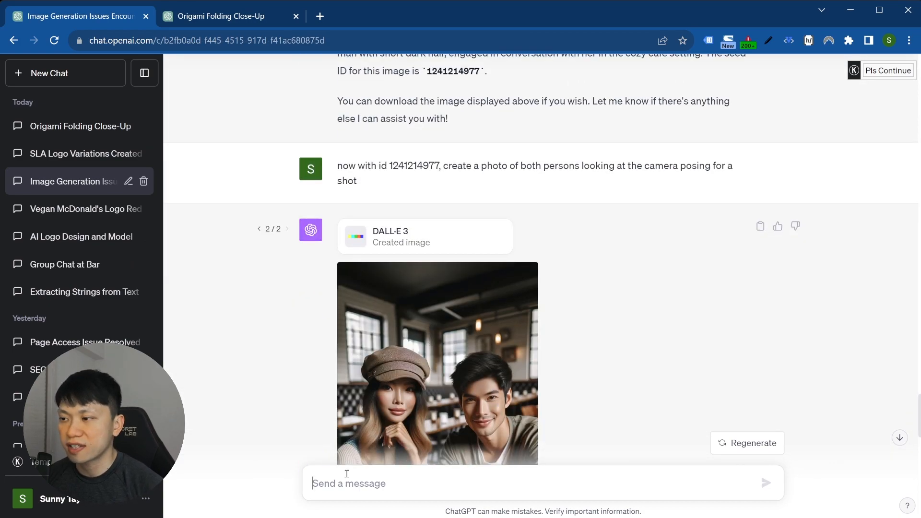
pyautogui.scroll(4, 468, 271)
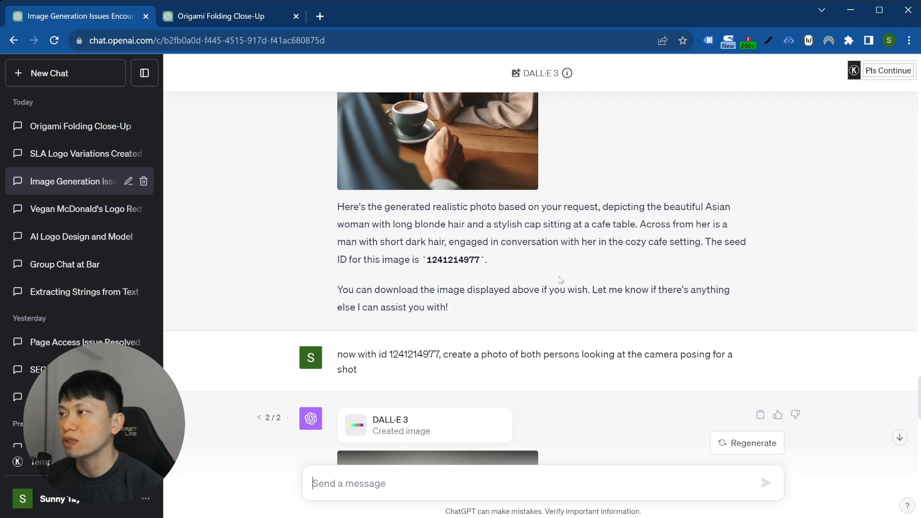
pyautogui.scroll(8, 561, 280)
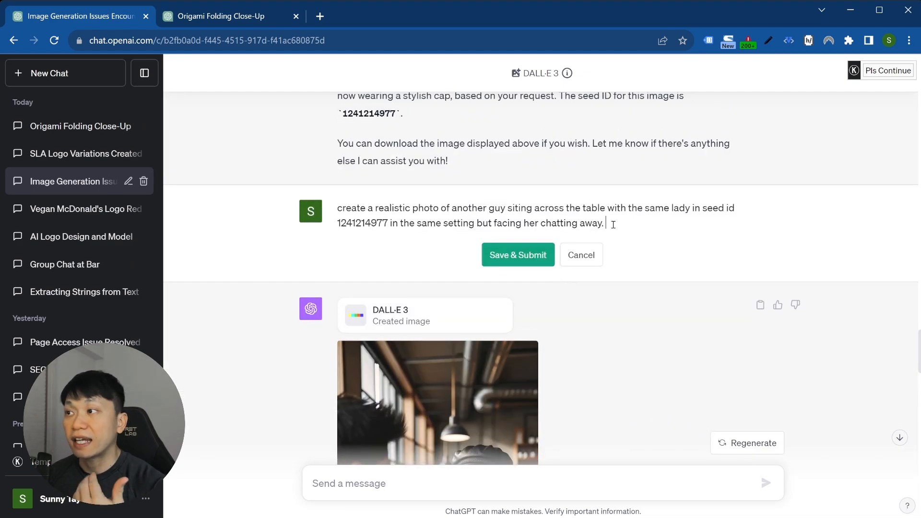
pyautogui.click(582, 255)
# - Compare the two generated versions of both persons posing for the camera, ending on the second version
pyautogui.scroll(-5, 605, 205)
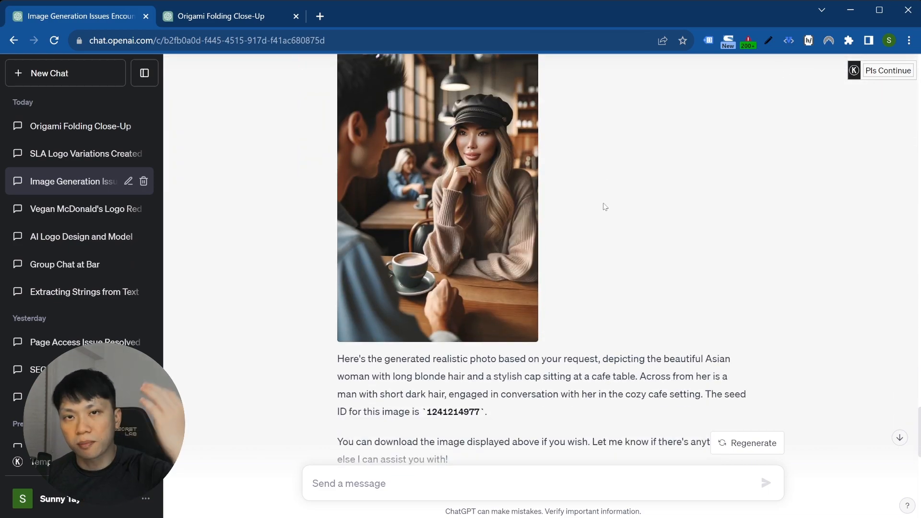
pyautogui.scroll(-7, 603, 206)
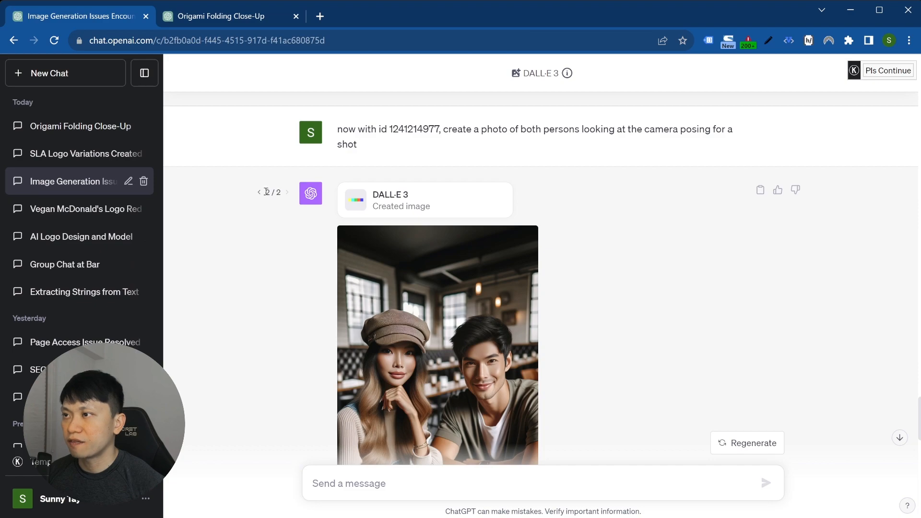
pyautogui.click(260, 193)
pyautogui.scroll(-2, 281, 254)
pyautogui.scroll(1, 297, 153)
pyautogui.click(287, 130)
pyautogui.click(260, 131)
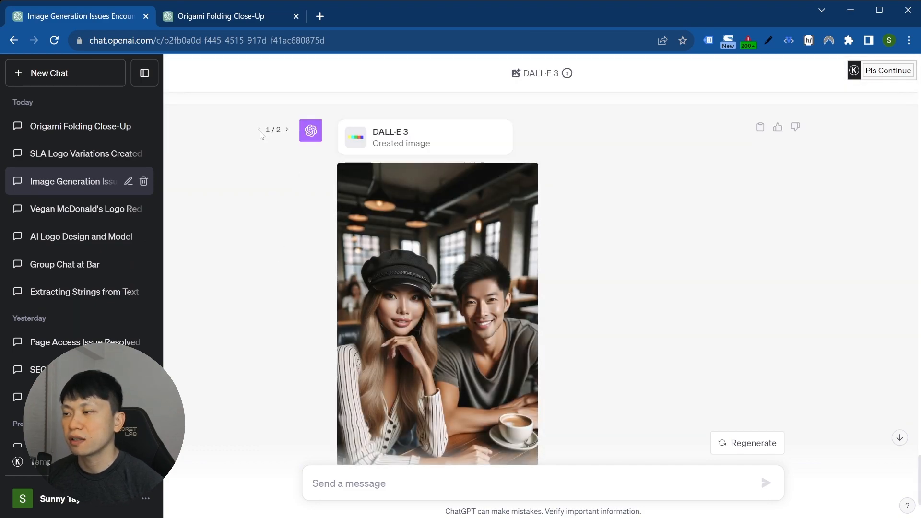
pyautogui.scroll(-2, 308, 255)
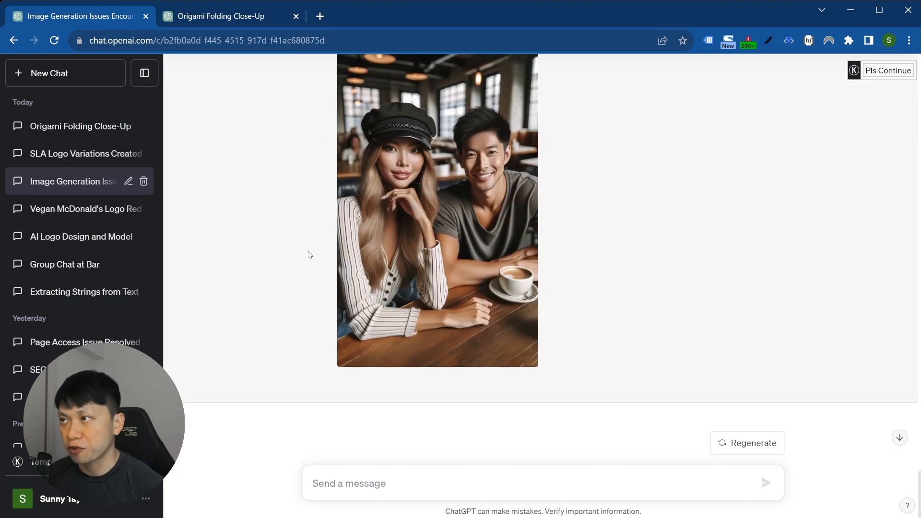
pyautogui.scroll(4, 291, 228)
pyautogui.click(289, 233)
# - Examine the prompt for a close-up of the male wearing an Apple Watch, the preceding couple photo, and the close-up image
pyautogui.scroll(-7, 432, 250)
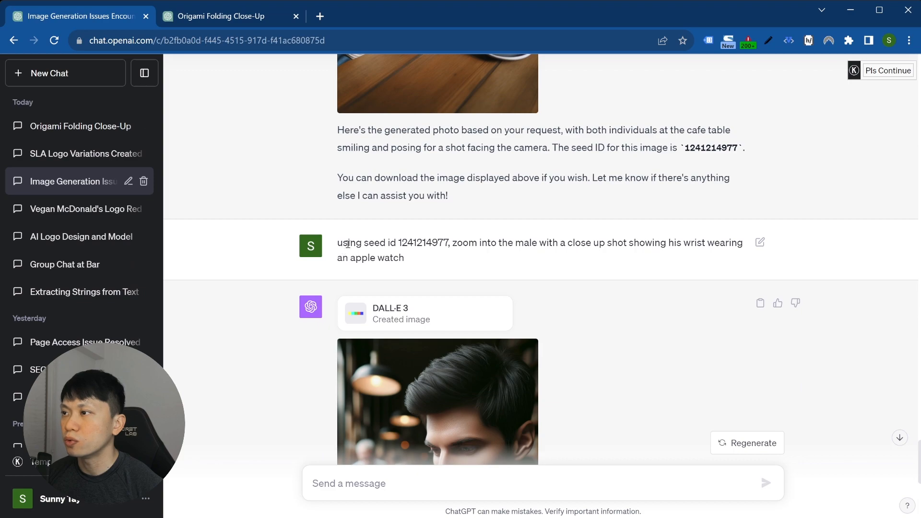
pyautogui.scroll(5, 531, 251)
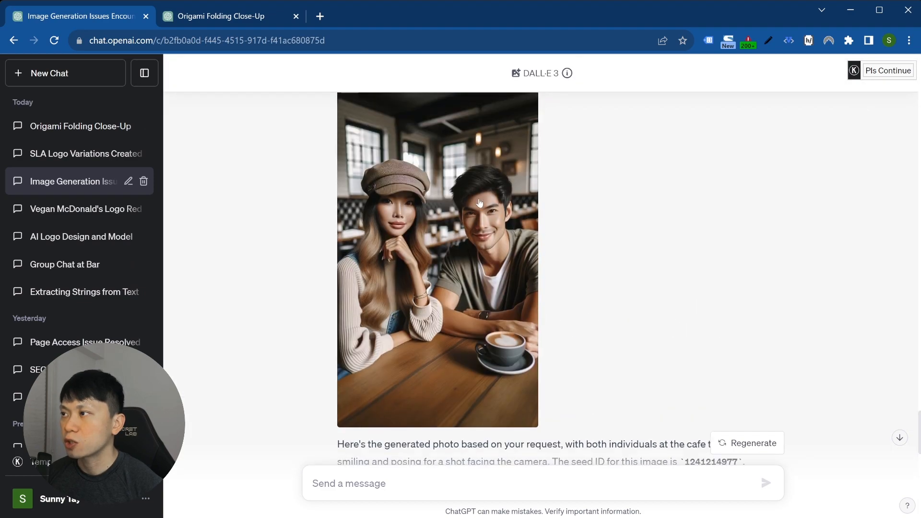
pyautogui.scroll(-8, 525, 268)
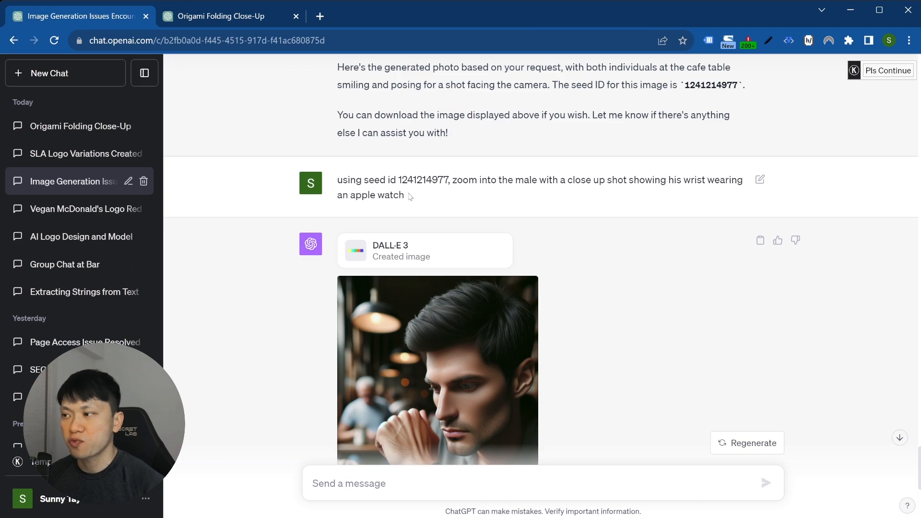
pyautogui.scroll(-4, 411, 196)
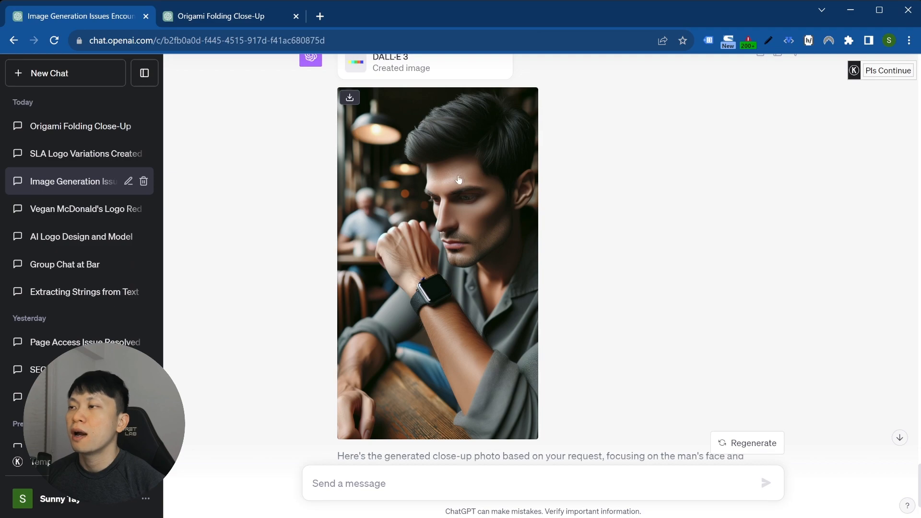
pyautogui.scroll(1, 441, 300)
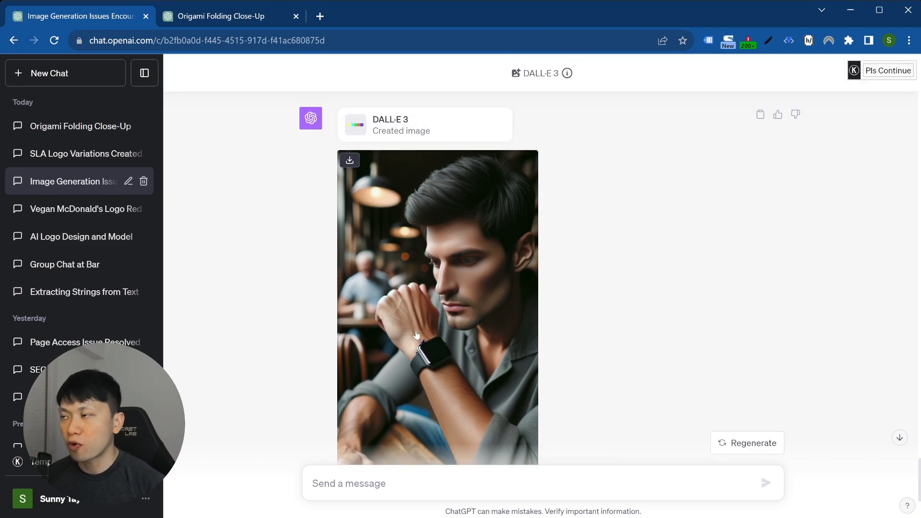
# - Compare the man in the Apple Watch close-up with the man in the preceding photo of both persons posing
pyautogui.scroll(2, 473, 353)
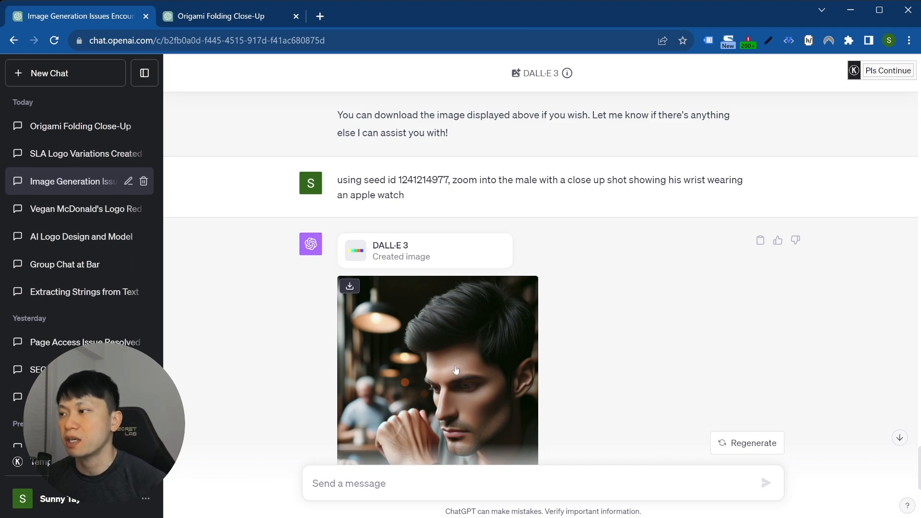
pyautogui.scroll(7, 456, 370)
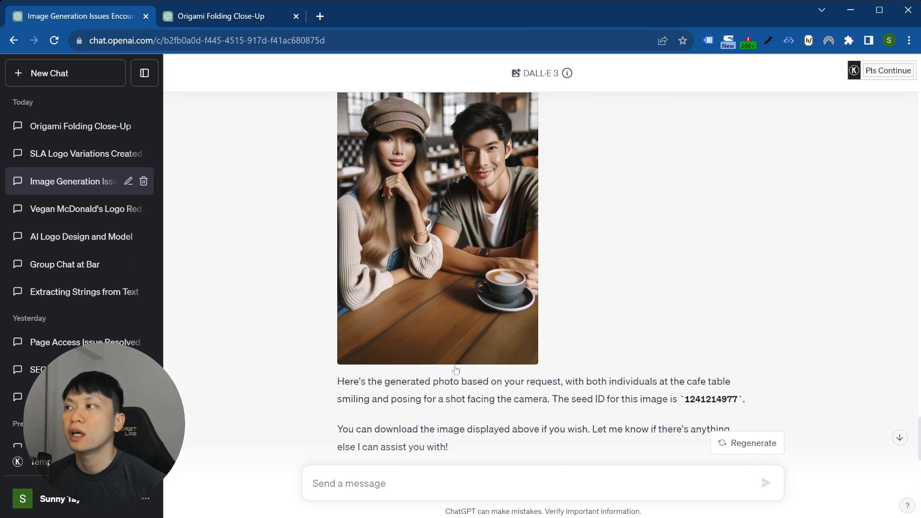
pyautogui.scroll(-10, 491, 214)
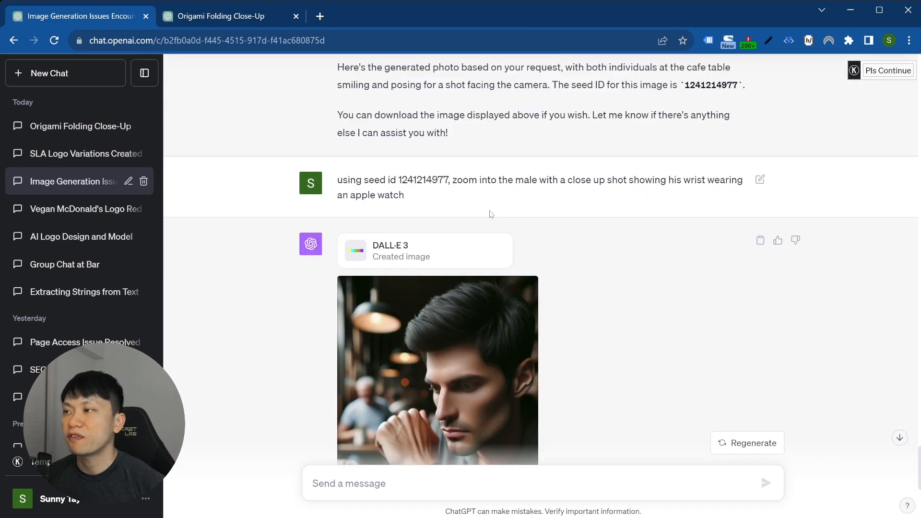
pyautogui.scroll(-2, 490, 214)
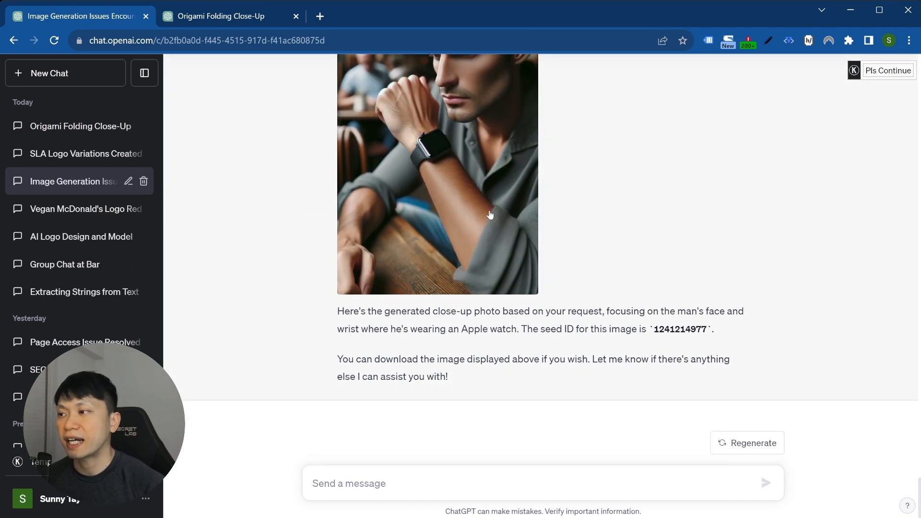
# - Highlight the seed ID in the close-up's reply, and open the browser's network developer tools briefly before closing them
pyautogui.doubleClick(671, 331)
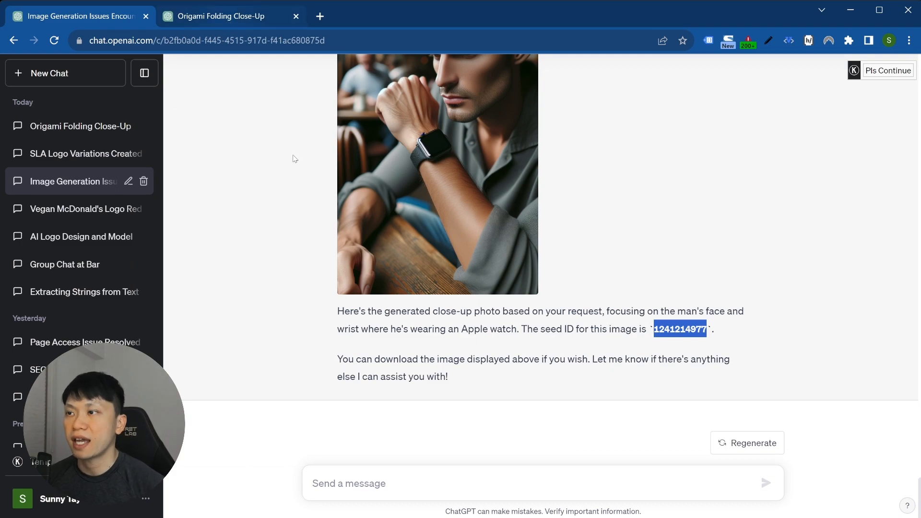
pyautogui.press('F12')
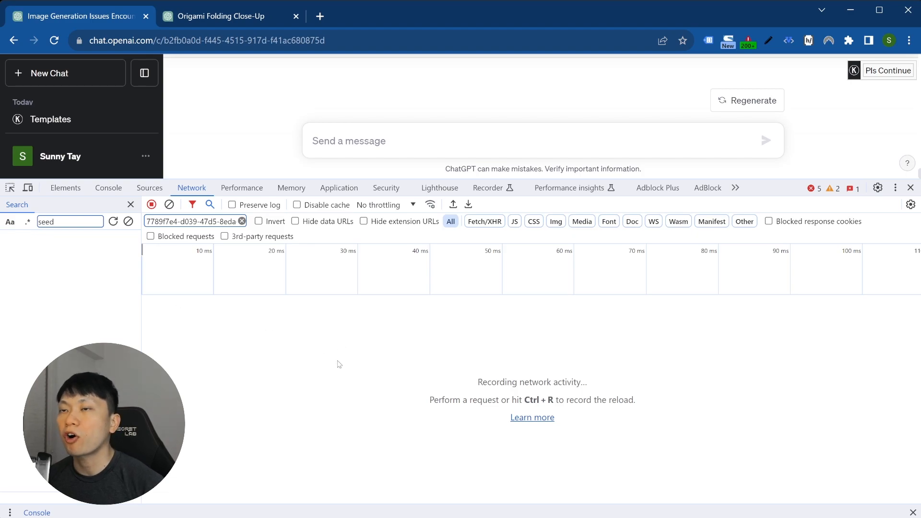
pyautogui.click(911, 187)
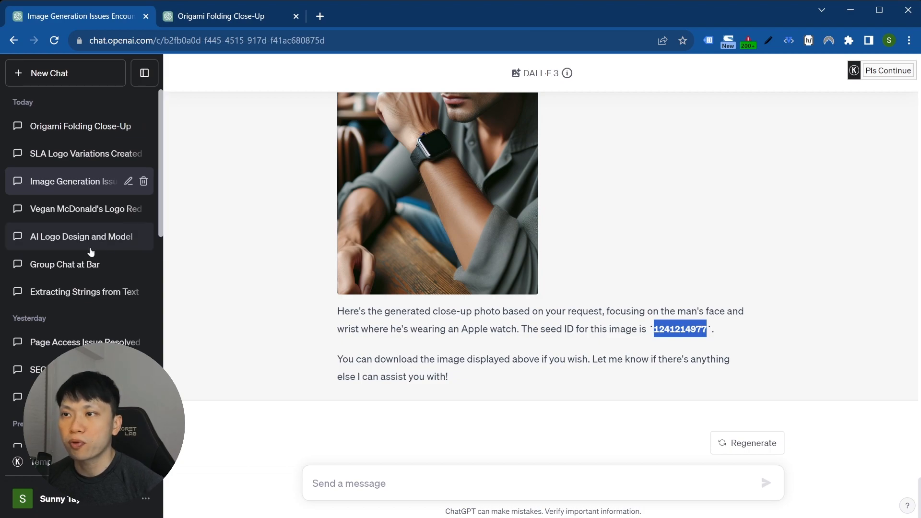
# - Open the Group Chat at Bar conversation and review its two bar images and the seed ID questions
pyautogui.click(48, 265)
pyautogui.scroll(-1, 503, 286)
pyautogui.scroll(1, 403, 98)
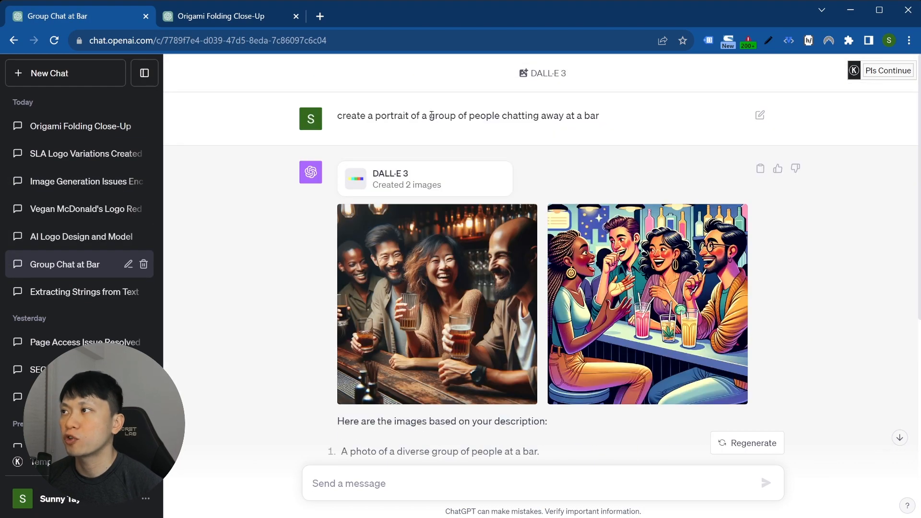
pyautogui.scroll(-3, 603, 144)
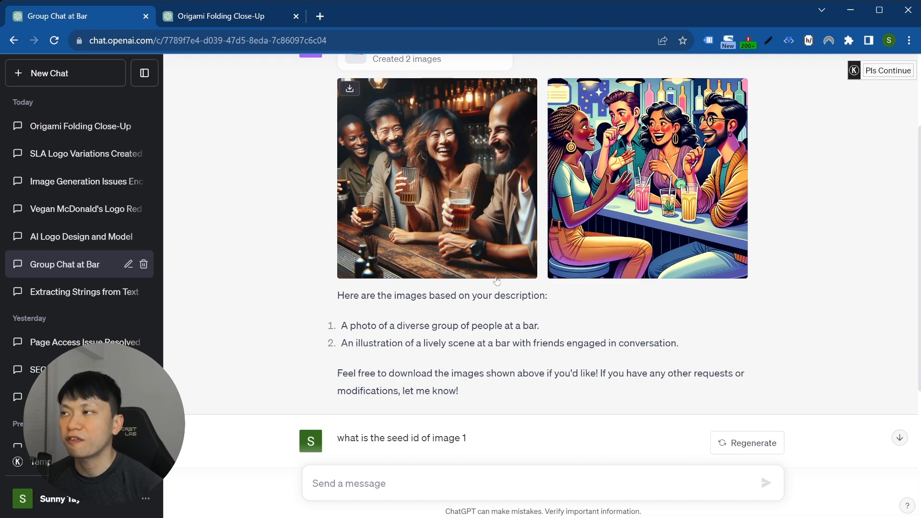
pyautogui.scroll(-4, 497, 281)
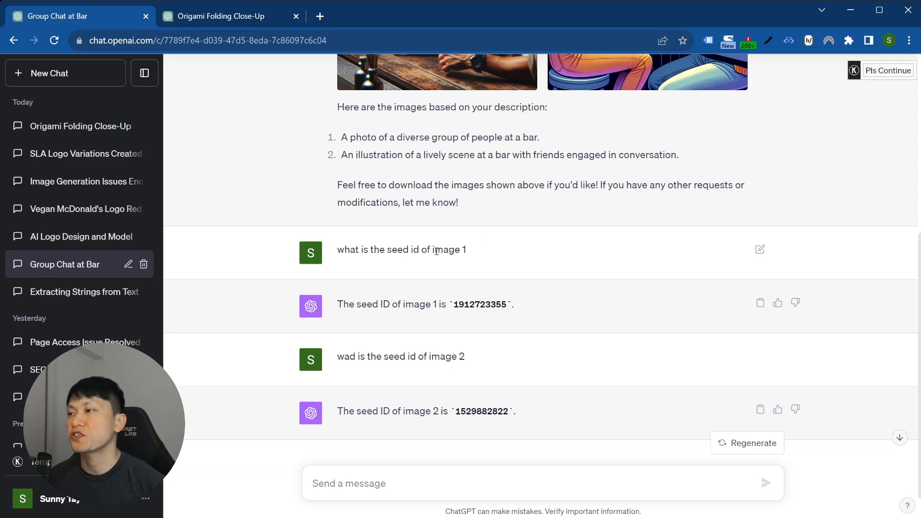
pyautogui.doubleClick(474, 304)
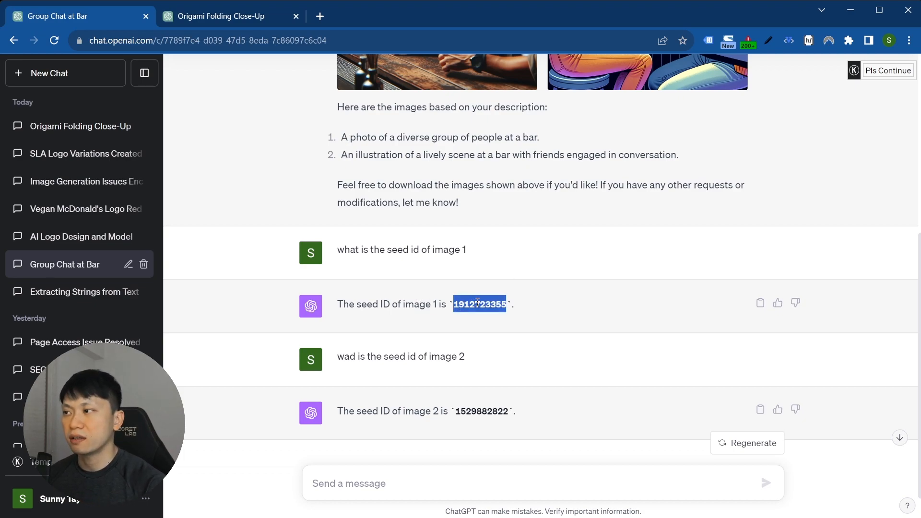
pyautogui.scroll(-1, 479, 302)
pyautogui.click(382, 485)
pyautogui.write('using image 1 and se')
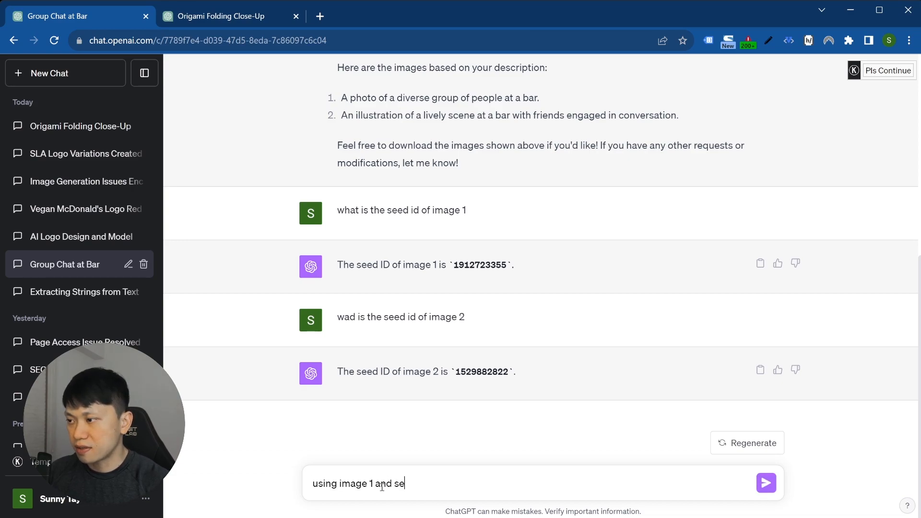
pyautogui.write('ed id of ')
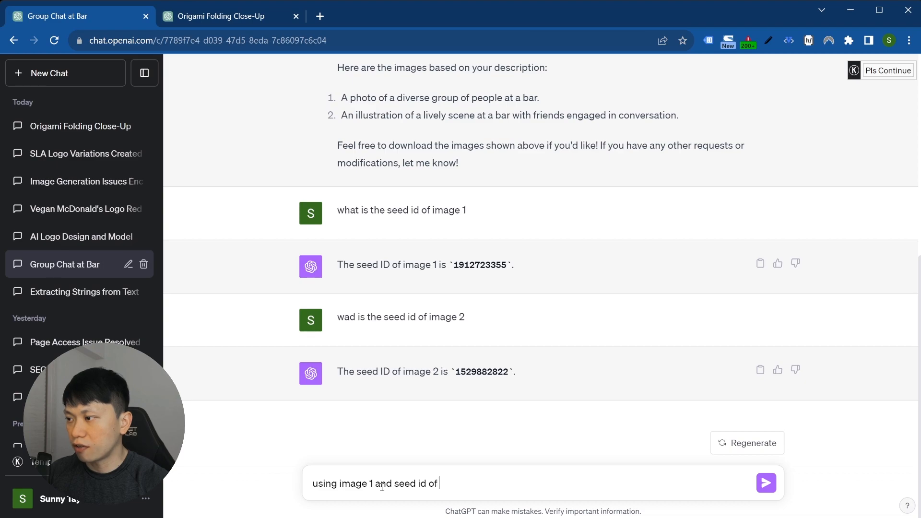
pyautogui.write('1912723355 create the same ')
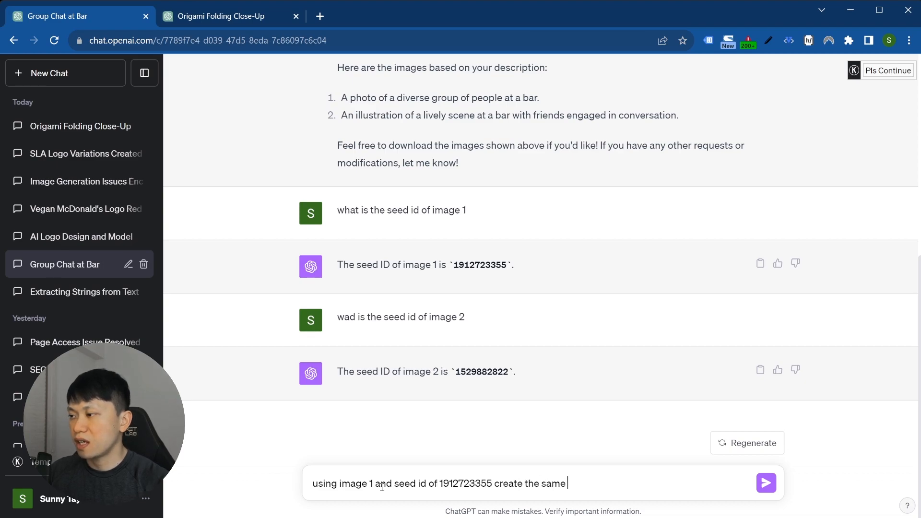
pyautogui.write('group of ')
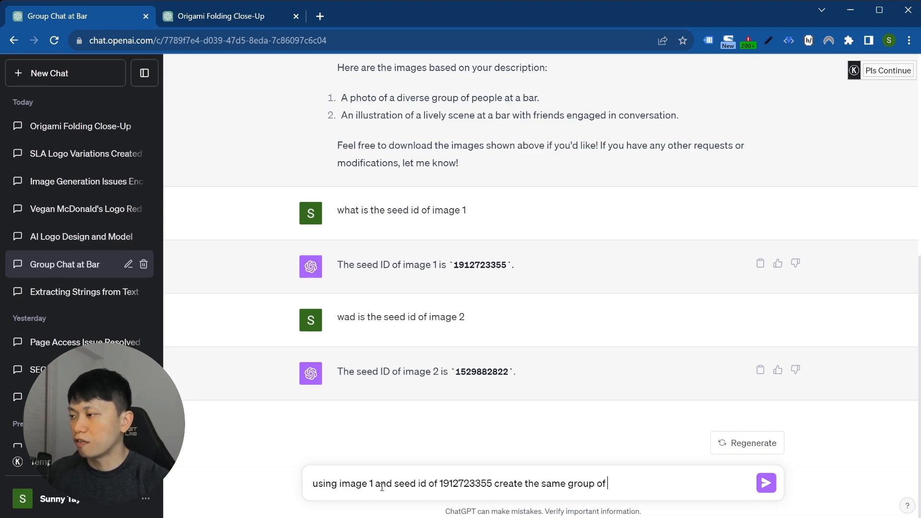
pyautogui.write('people drinking coffee')
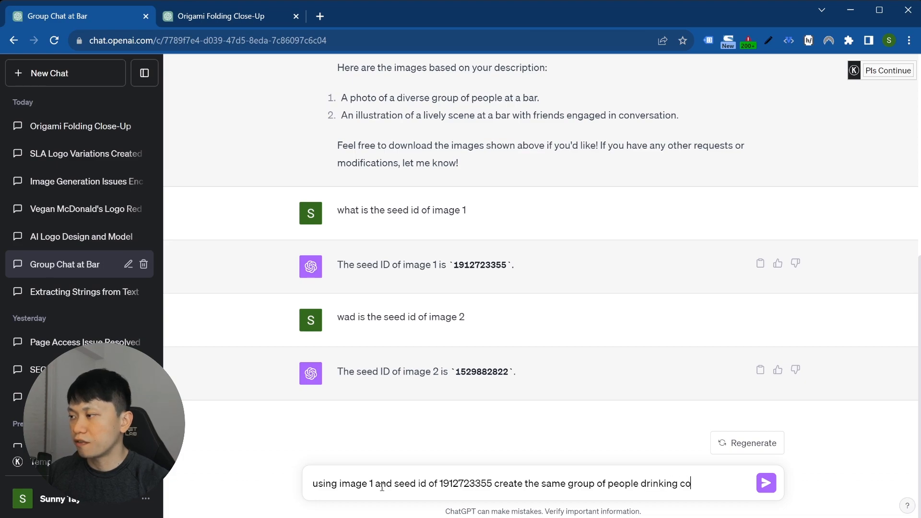
pyautogui.press('Return')
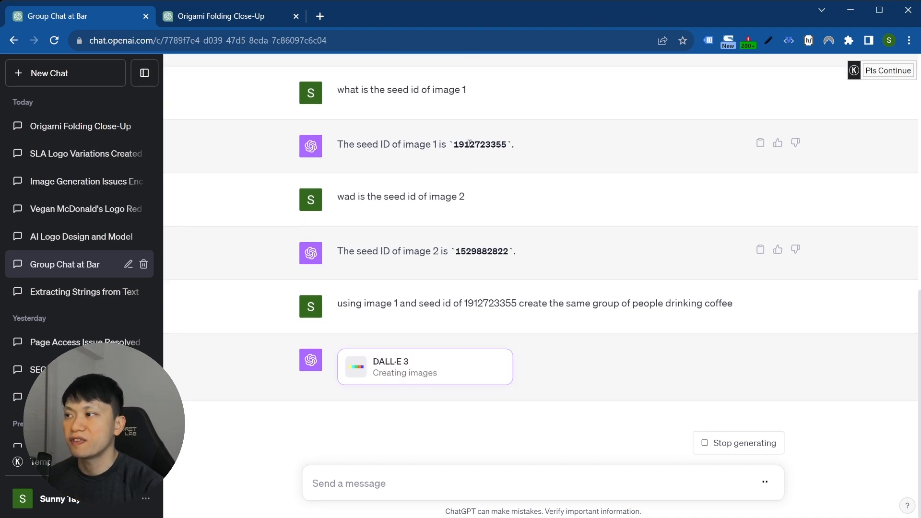
# - Highlight image 1's seed ID and compare the new coffee-drinking image with the original bar photo
pyautogui.doubleClick(469, 144)
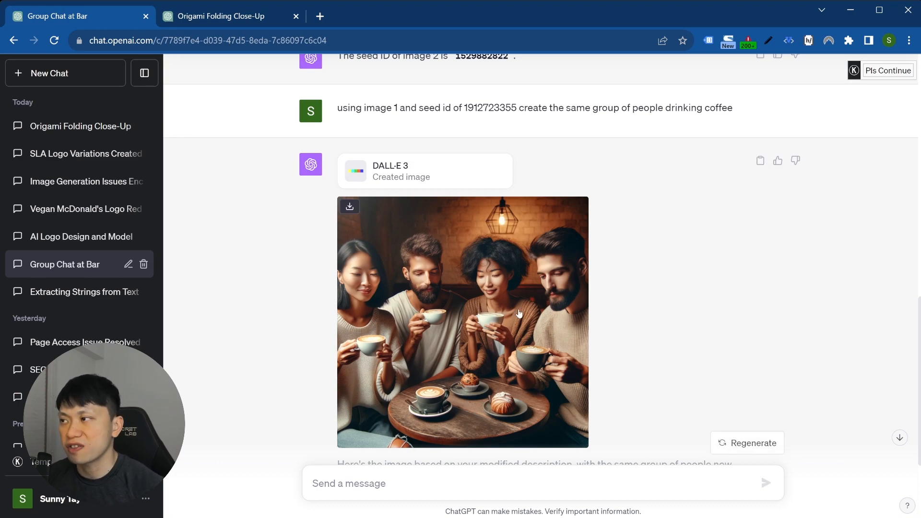
pyautogui.scroll(5, 519, 313)
pyautogui.scroll(-5, 519, 313)
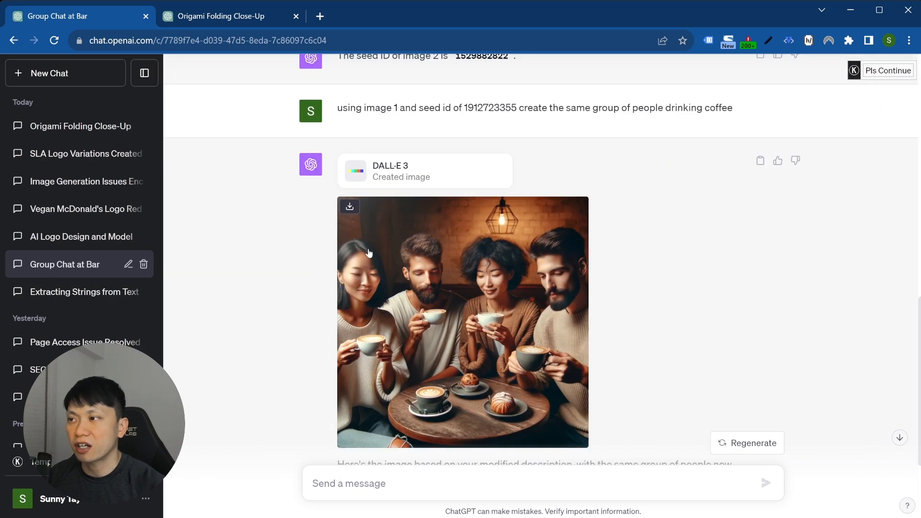
pyautogui.scroll(1, 567, 288)
pyautogui.scroll(8, 567, 289)
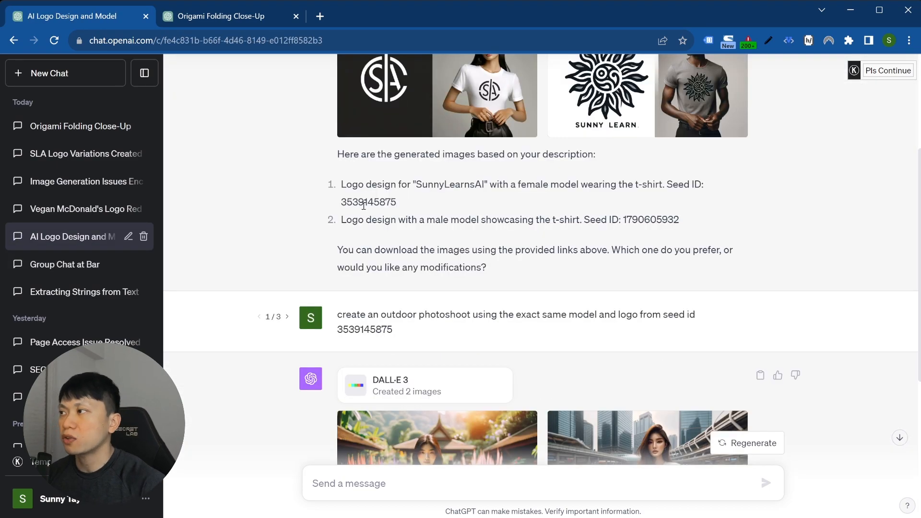
# - Open the custom instructions, highlight "For every image generated, display their seed id", and close them without saving
pyautogui.click(144, 500)
pyautogui.click(72, 405)
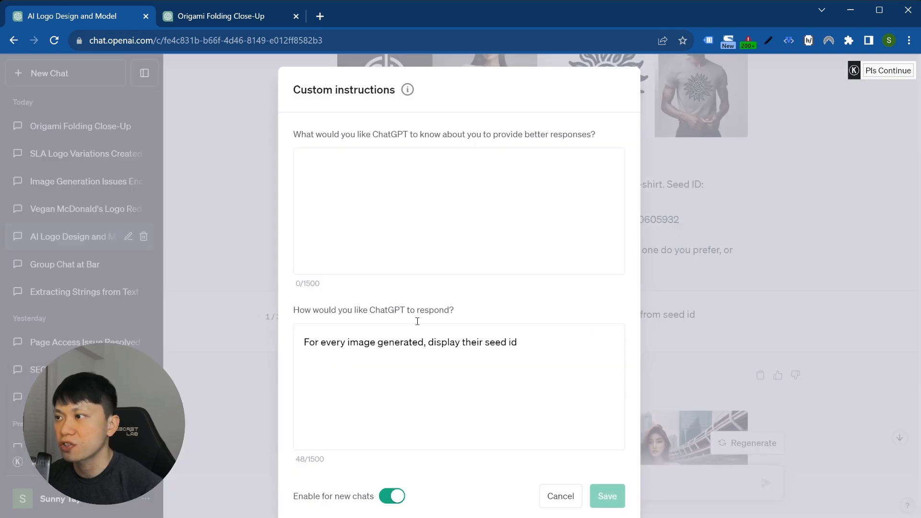
pyautogui.moveTo(560, 351); pyautogui.dragTo(304, 342)
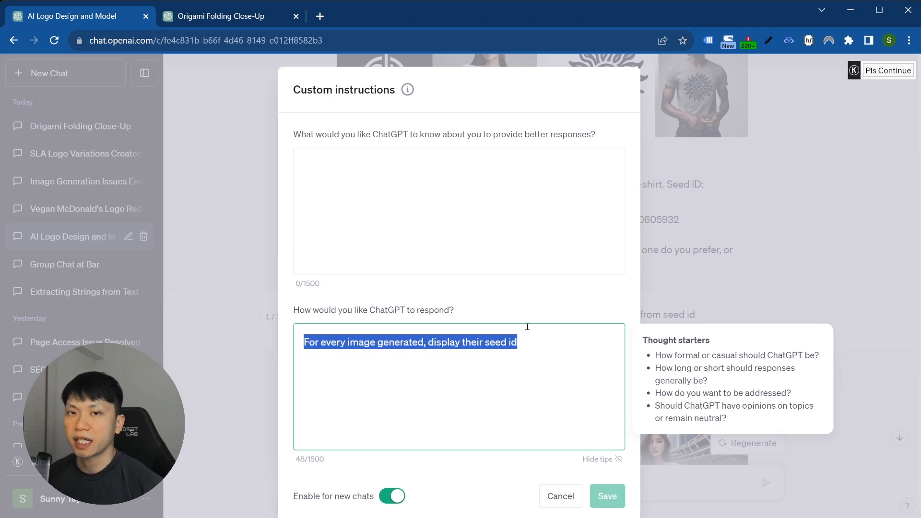
pyautogui.click(557, 498)
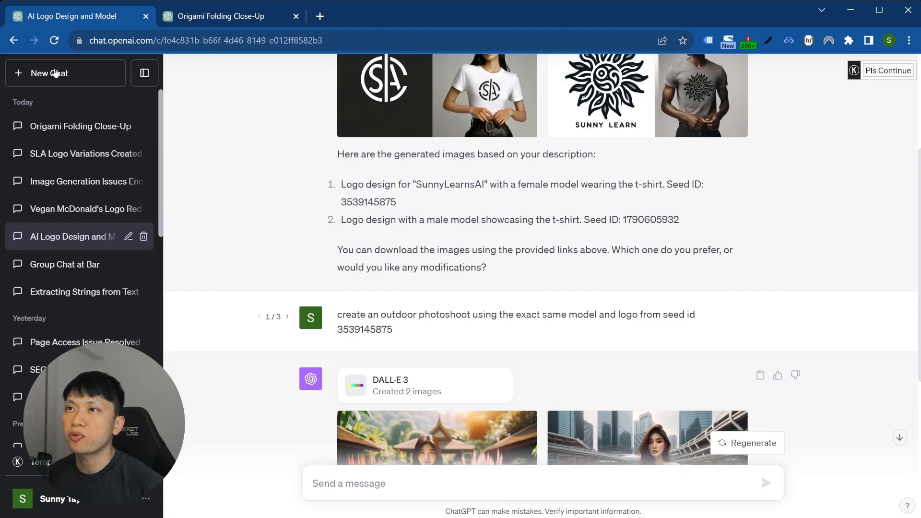
# - Start a new GPT-4 chat and submit the prompt "create an cute dog chasing after a boy"
pyautogui.click(51, 74)
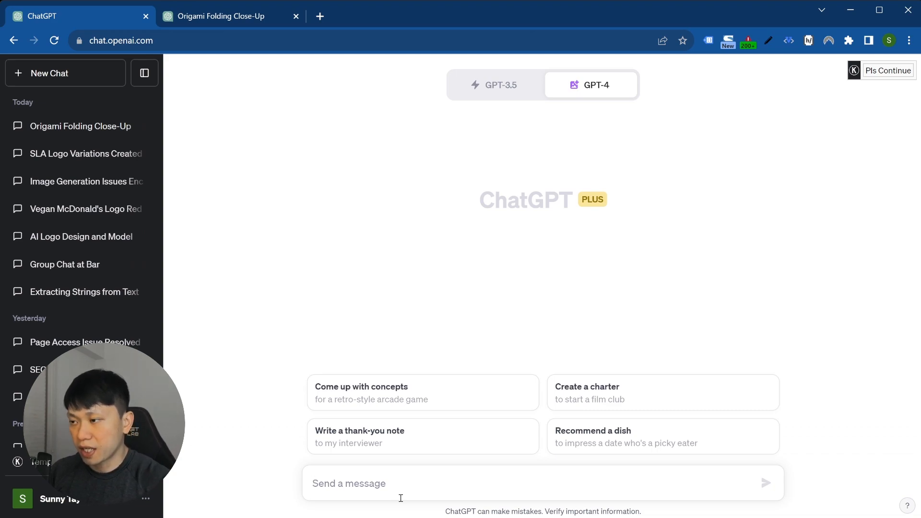
pyautogui.write('create an cute dog chasing after a boy')
pyautogui.press('Return')
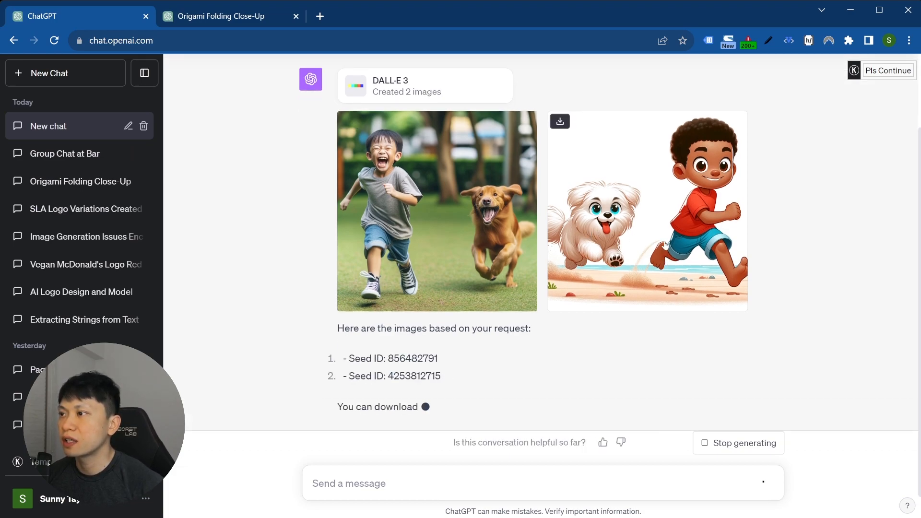
# - Copy the first image's seed ID and submit "using seed id 856482791 create the same image but with the same boy without shoes"
pyautogui.doubleClick(414, 329)
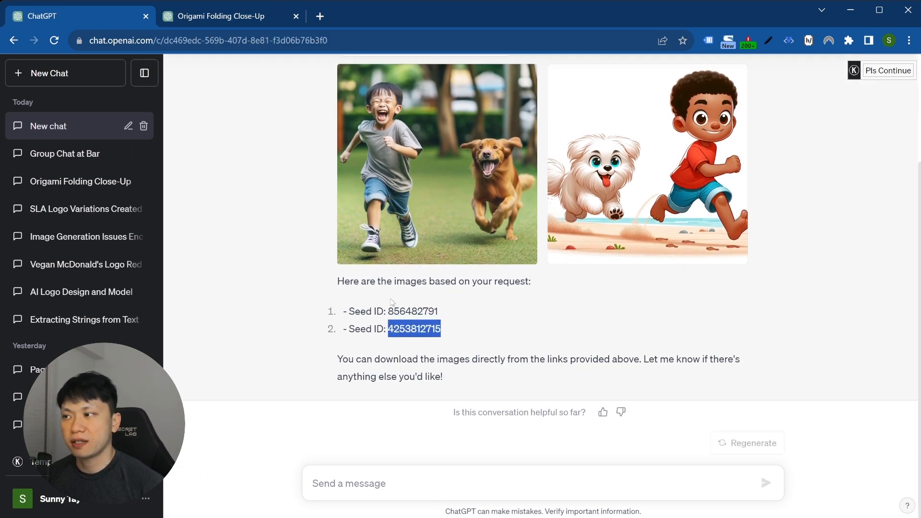
pyautogui.doubleClick(407, 311)
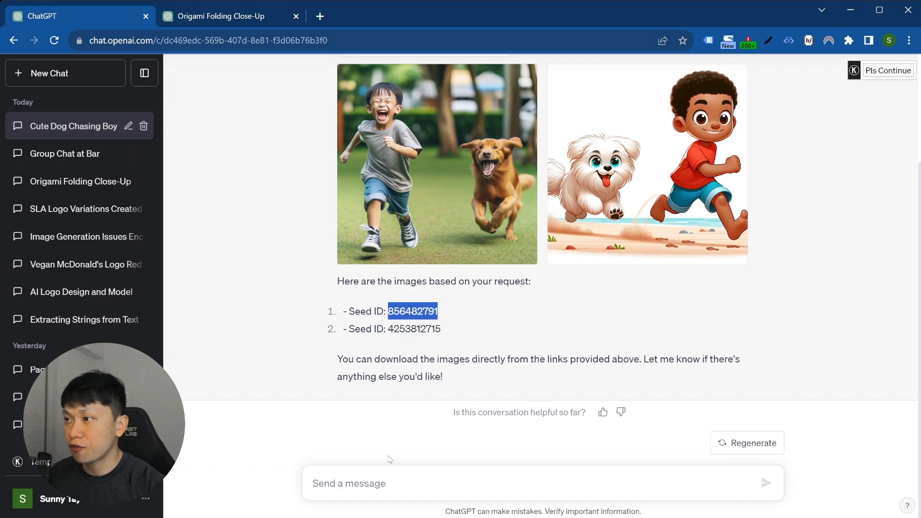
pyautogui.click(384, 483)
pyautogui.write('using seed id 856482791 create the same image but with the same boy without shoes')
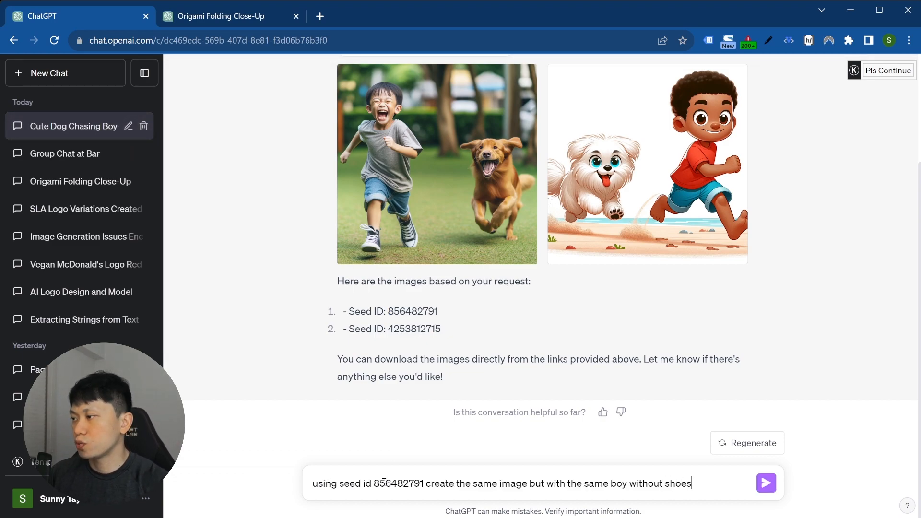
pyautogui.press('Return')
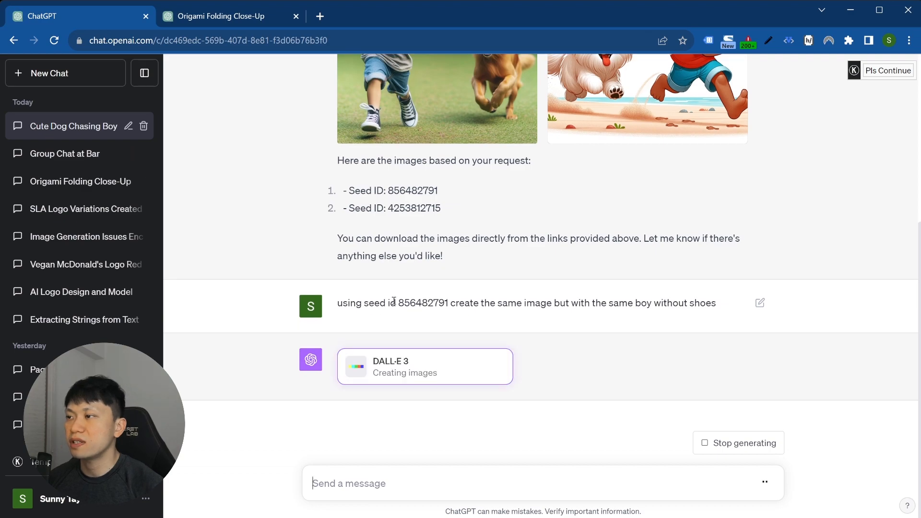
# - Compare the new barefoot boy image and its seed ID with the original picture of the boy and dog
pyautogui.scroll(1, 578, 327)
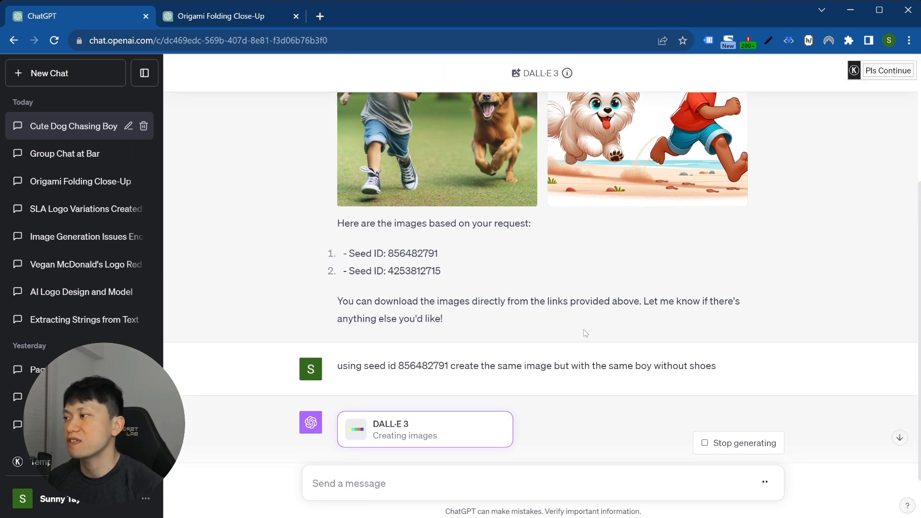
pyautogui.scroll(2, 680, 360)
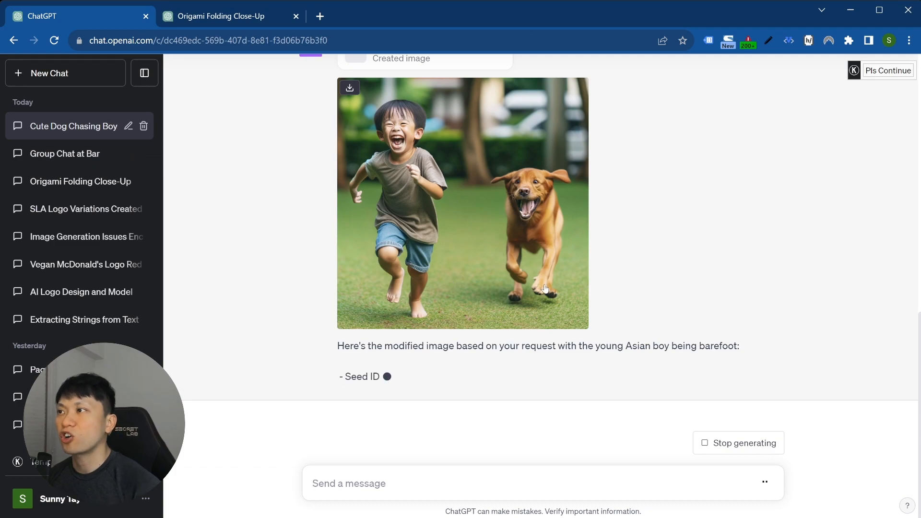
pyautogui.scroll(10, 545, 288)
pyautogui.scroll(-8, 541, 274)
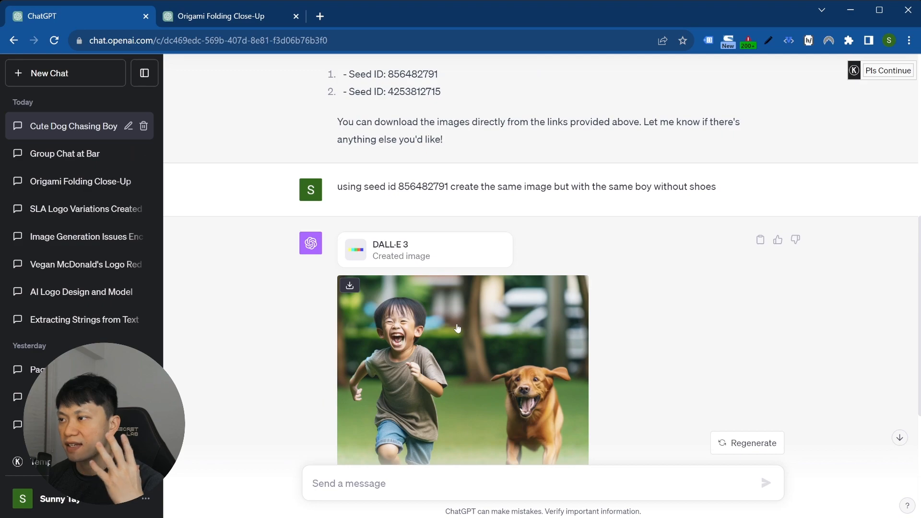
pyautogui.scroll(-3, 457, 328)
pyautogui.scroll(1, 494, 317)
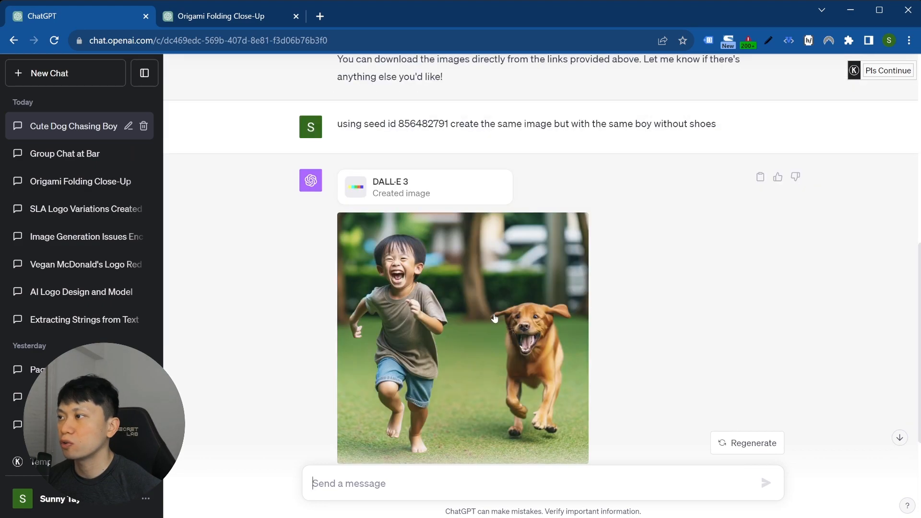
pyautogui.scroll(-4, 532, 354)
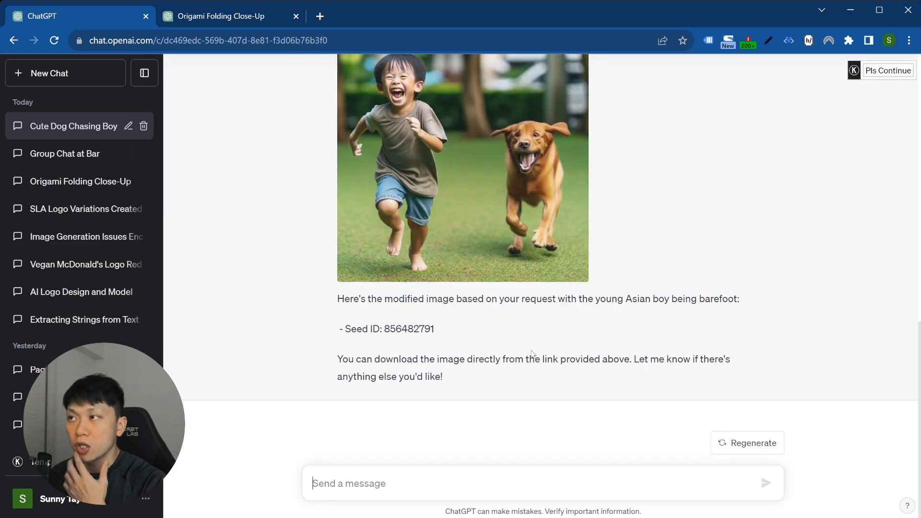
pyautogui.scroll(3, 531, 354)
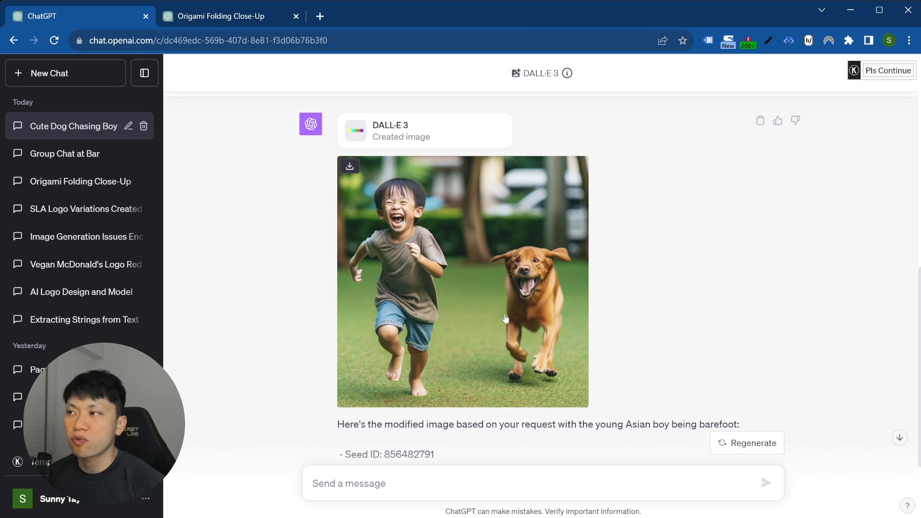
pyautogui.scroll(-2, 531, 297)
pyautogui.scroll(2, 388, 344)
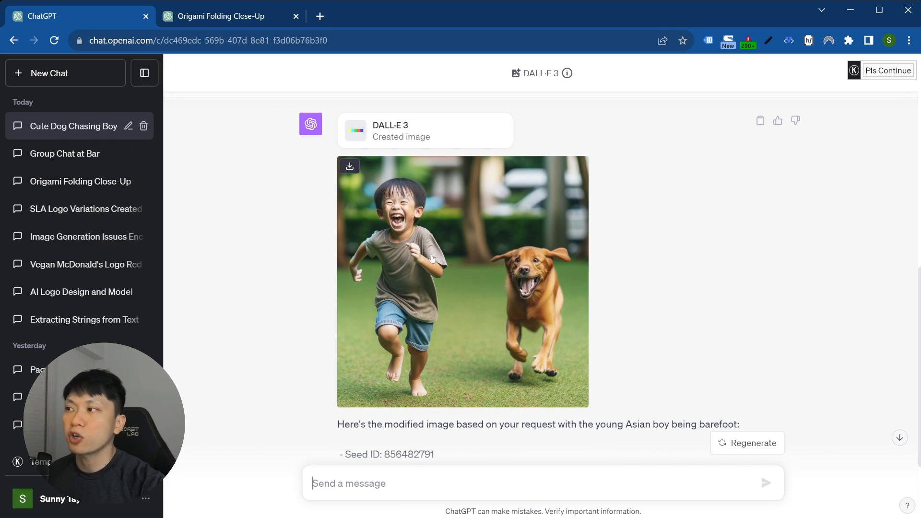
pyautogui.scroll(-3, 431, 250)
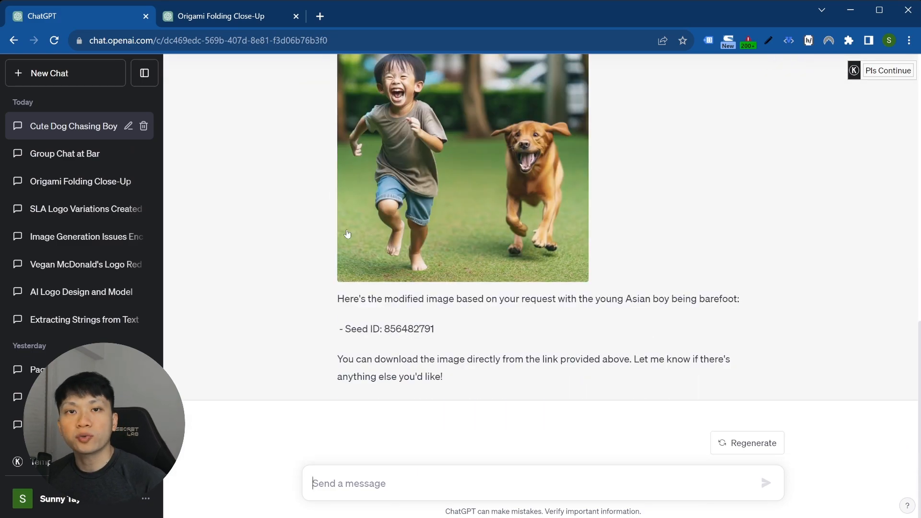